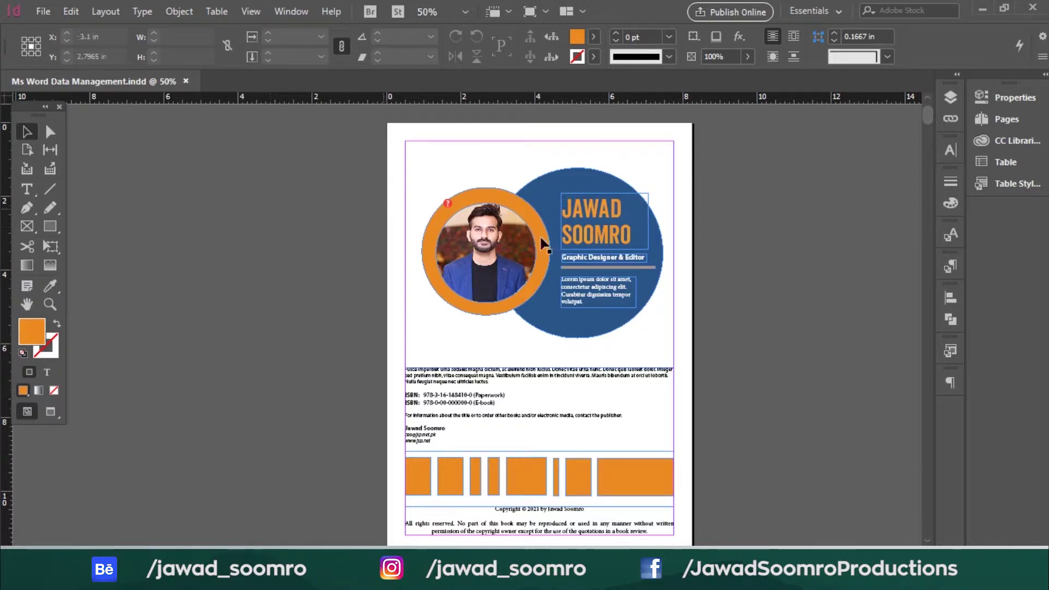
Scroll through the document, then show the Pages panel from the Window menu (F12).
scroll(705, 396, "down", 10)
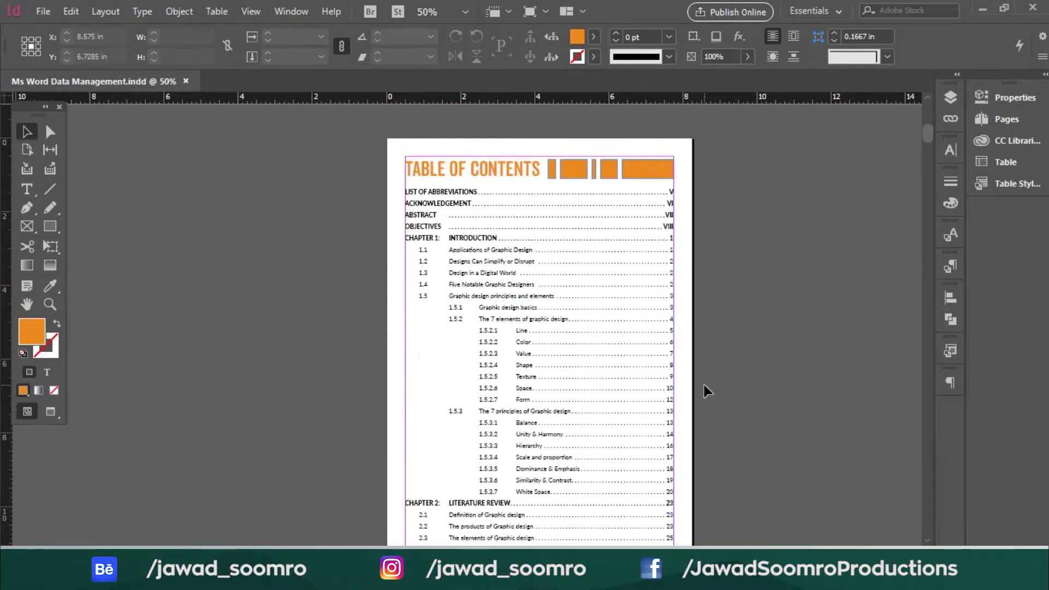
scroll(704, 389, "down", 5)
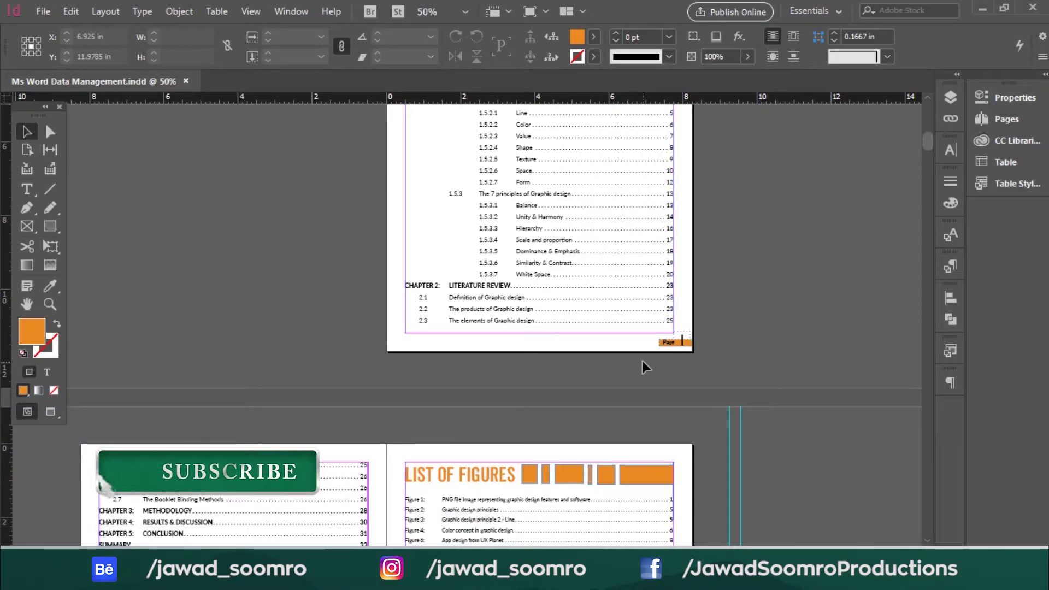
scroll(646, 356, "up", 3)
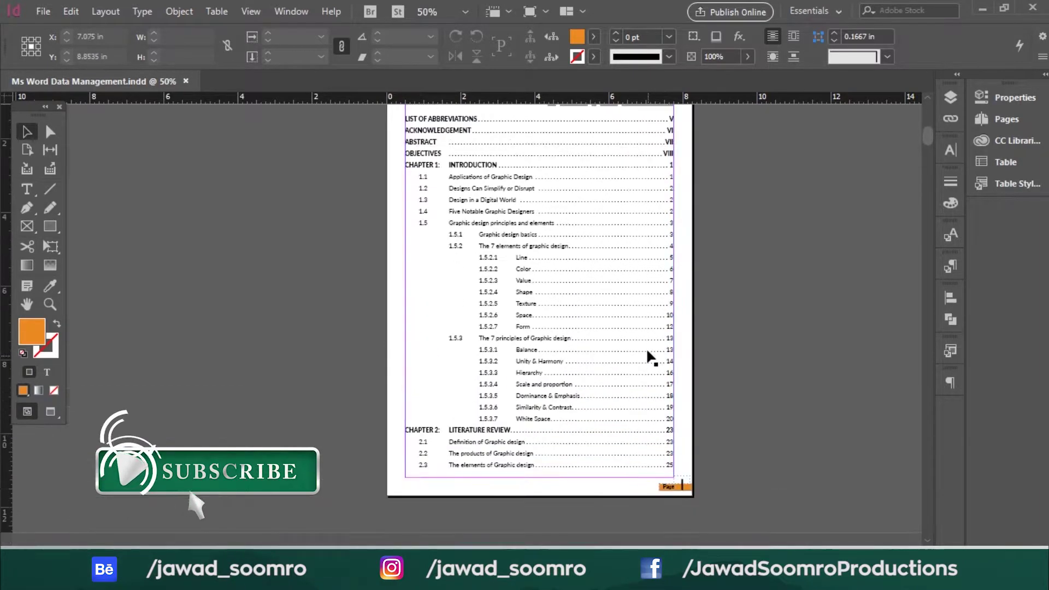
scroll(683, 333, "up", 1)
left_click_drag(930, 138, 930, 115)
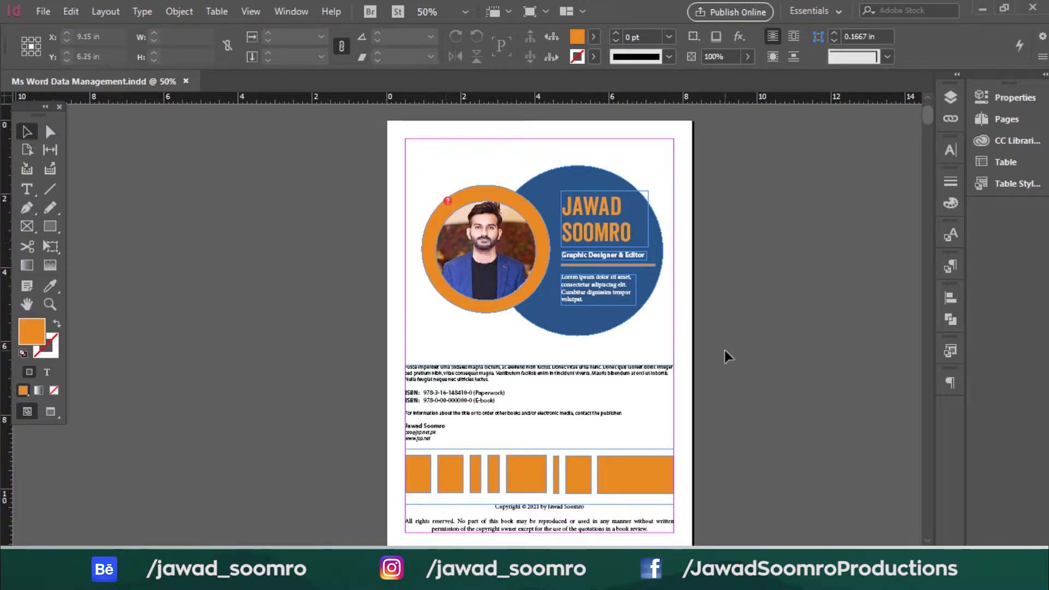
scroll(577, 312, "down", 3)
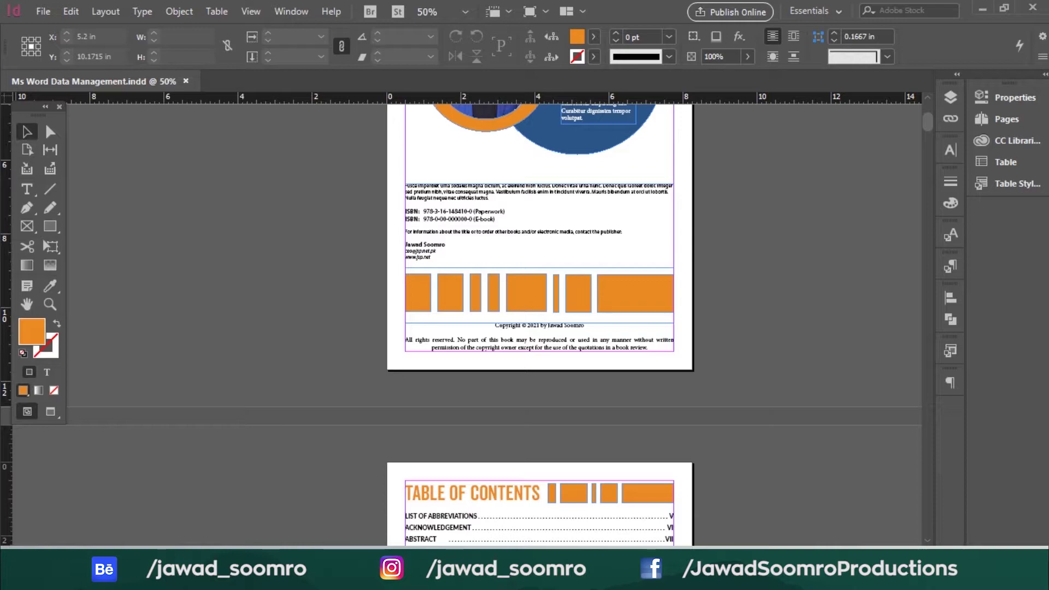
scroll(651, 247, "down", 15)
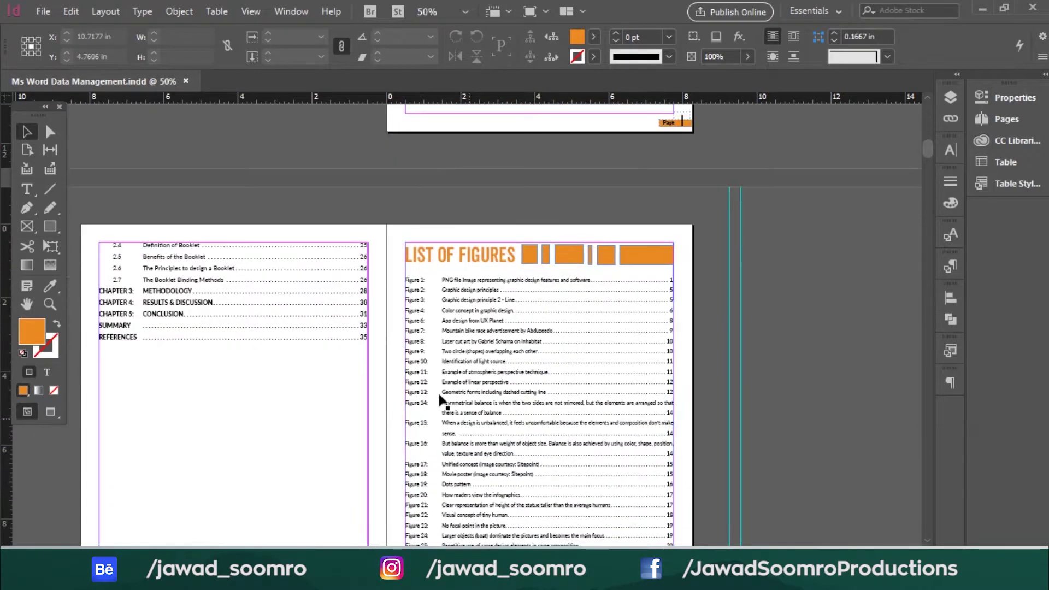
scroll(684, 426, "down", 8)
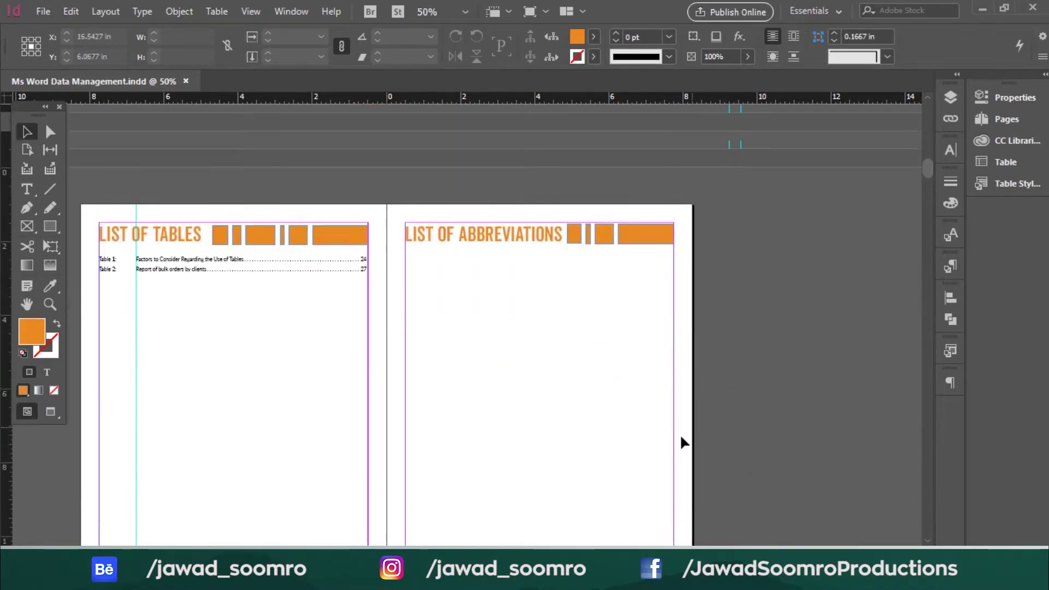
scroll(678, 421, "down", 3)
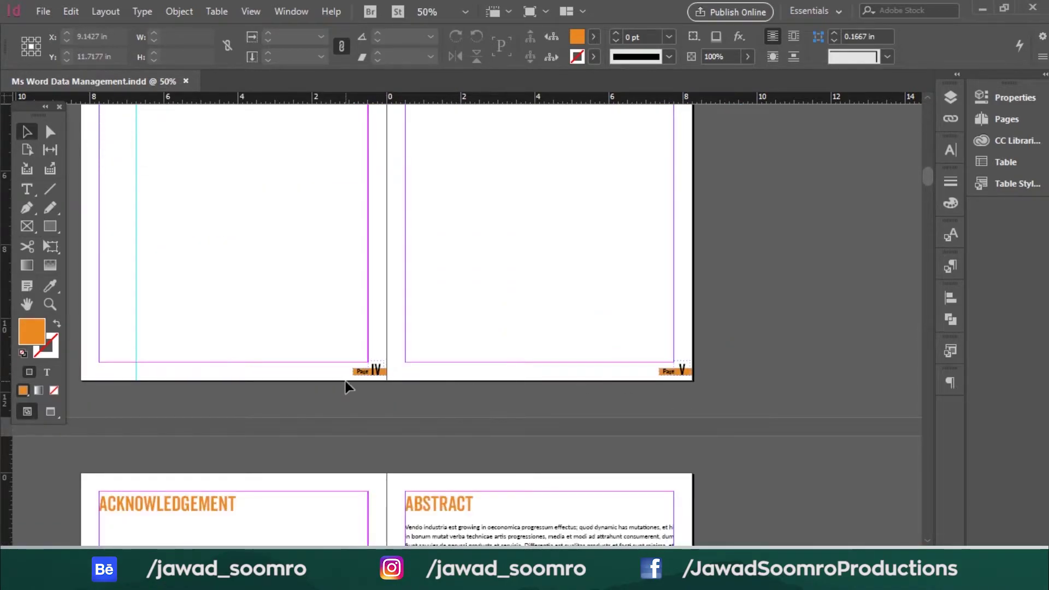
scroll(346, 382, "down", 15)
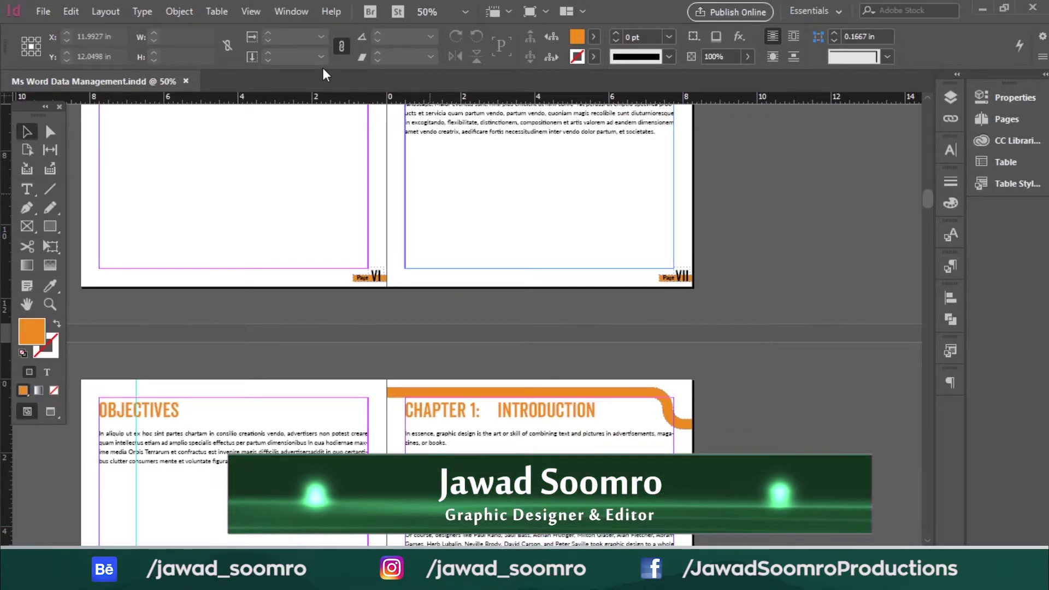
left_click(308, 10)
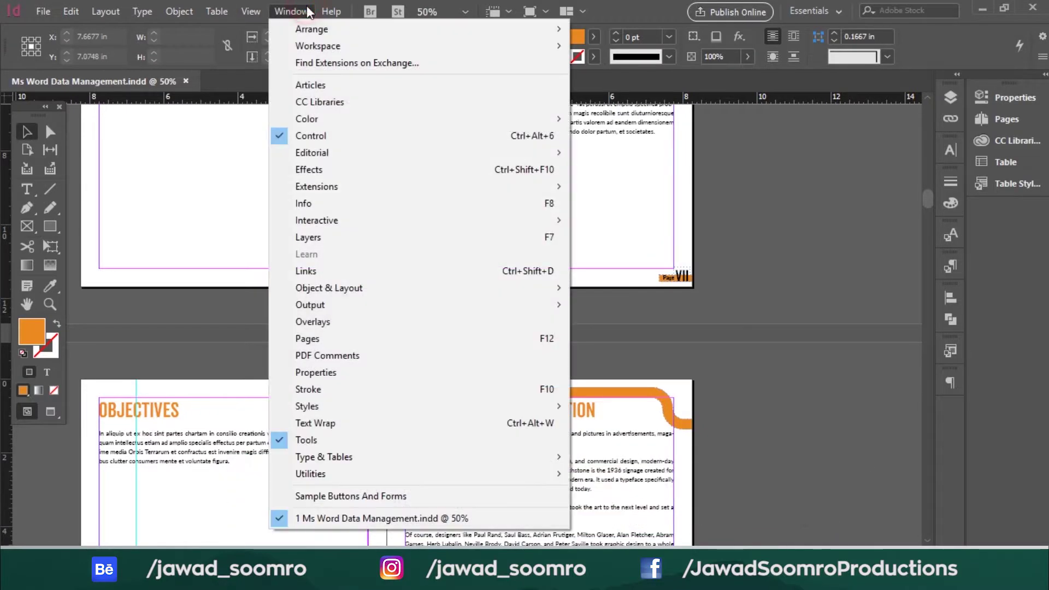
left_click(374, 340)
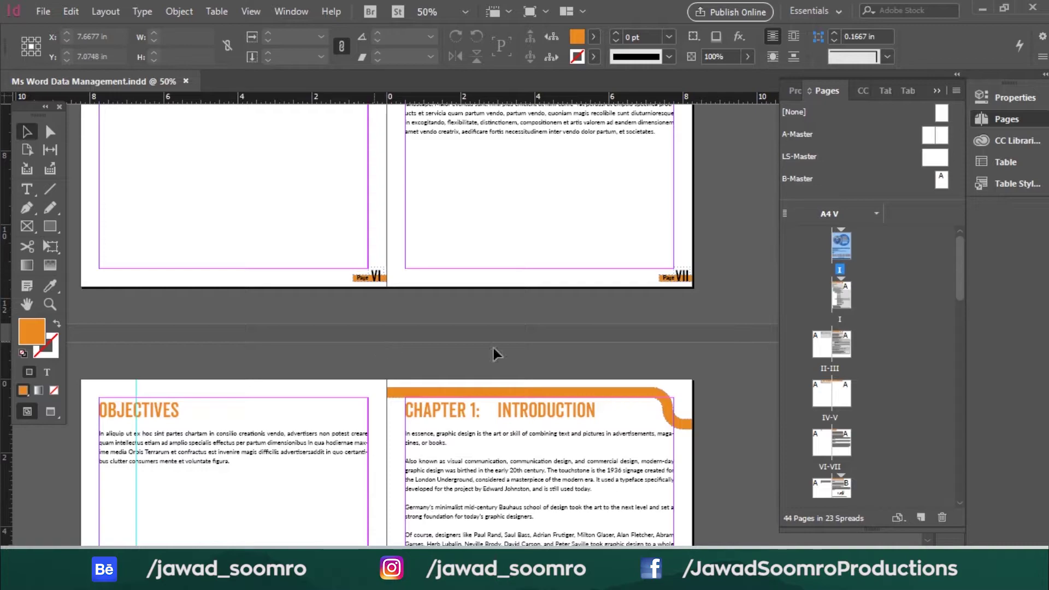
key("F12")
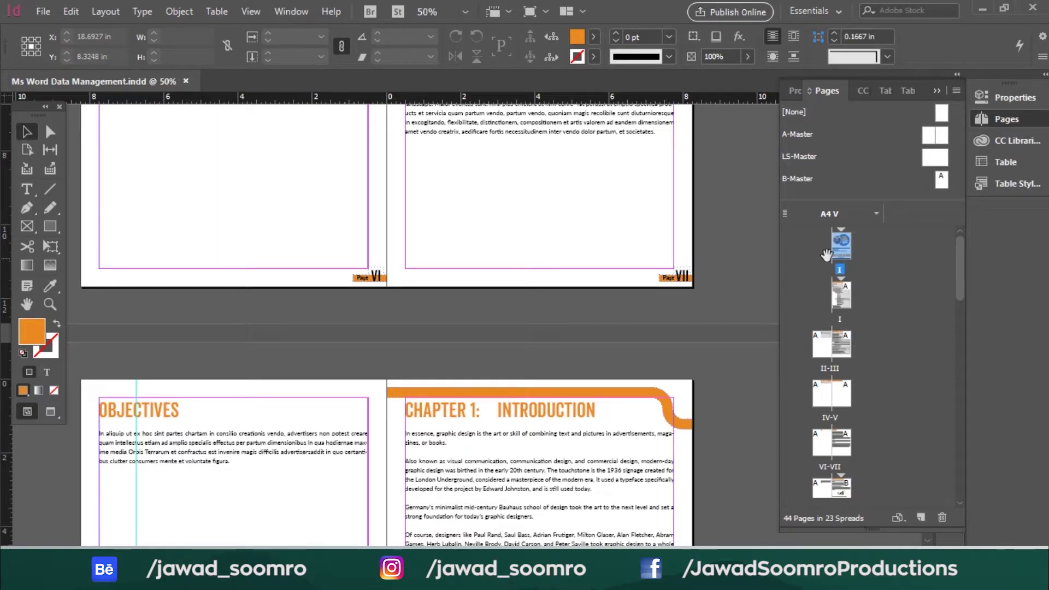
Select page I, then jump to the spread of pages VIII and 1.
scroll(924, 289, "down", 3)
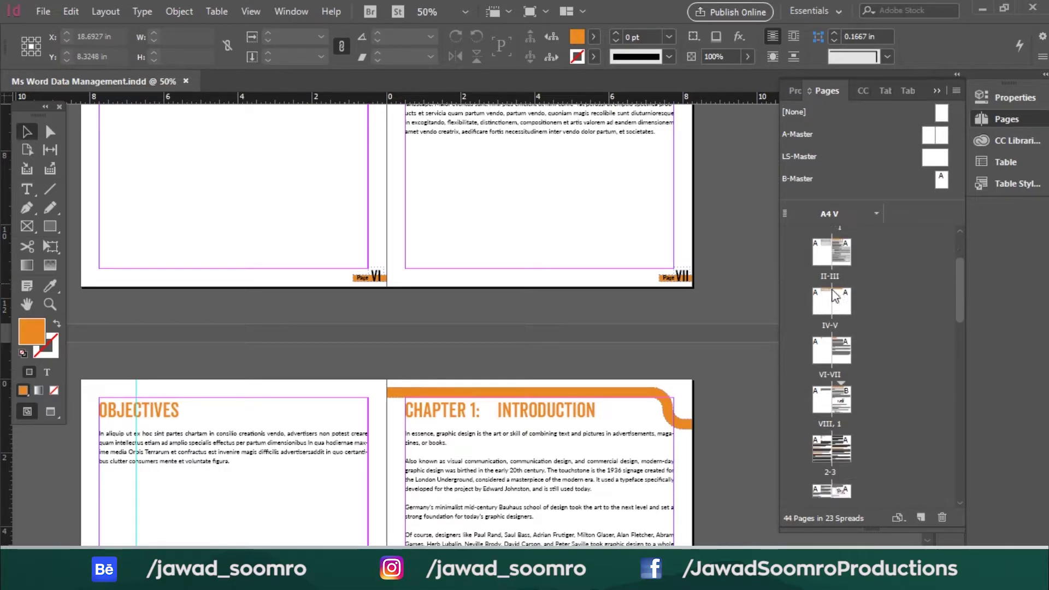
scroll(932, 291, "up", 1)
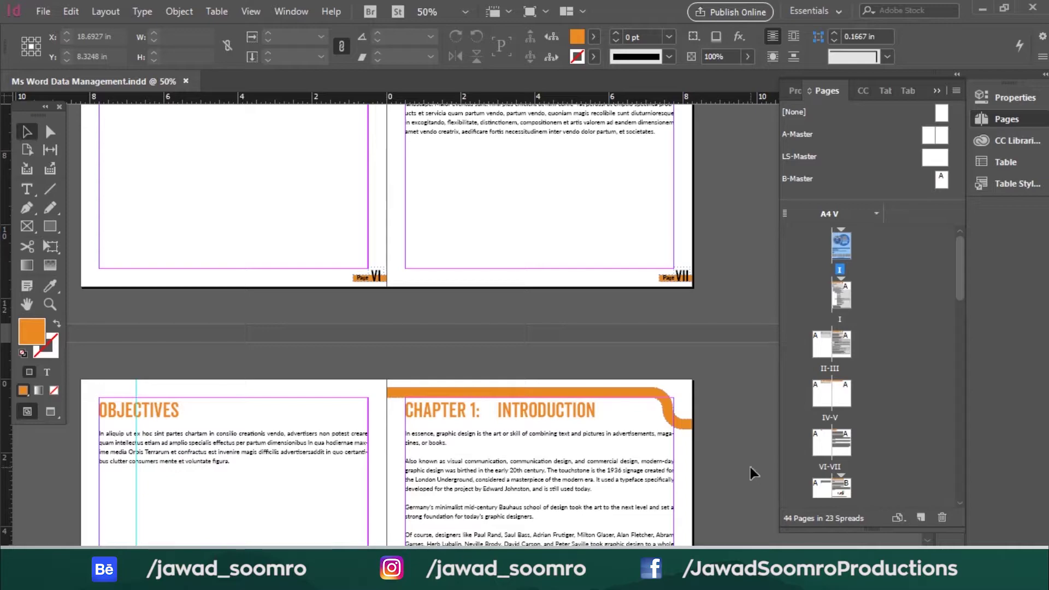
left_click(850, 296)
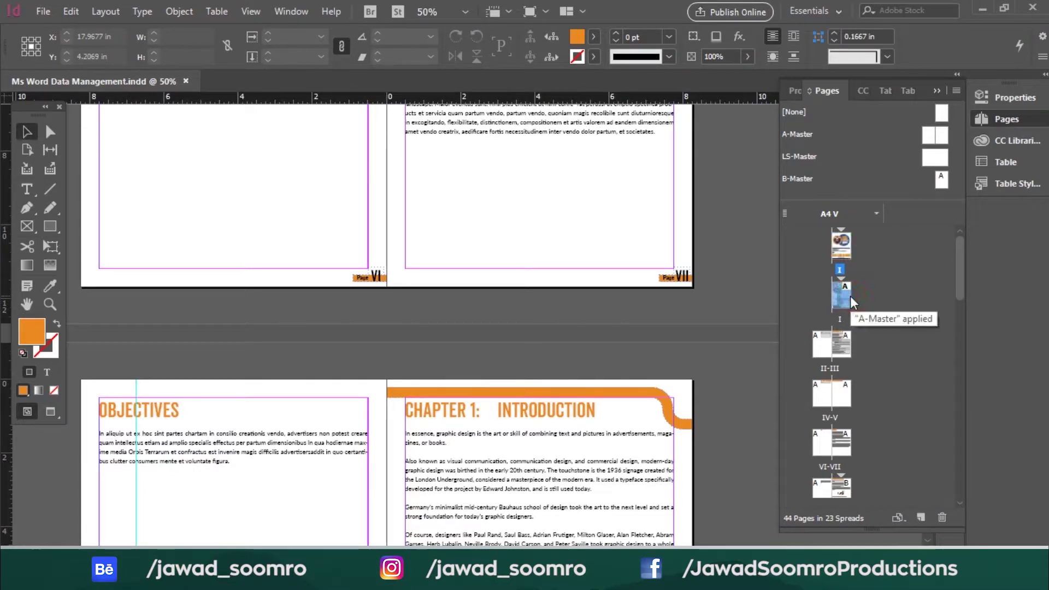
left_click(847, 486)
left_click(847, 486)
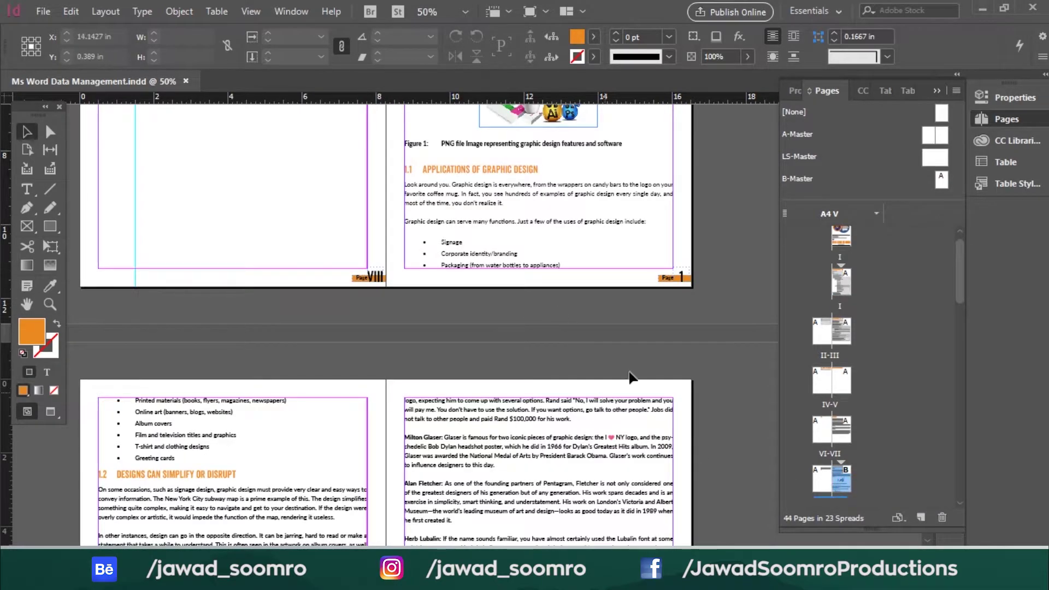
scroll(634, 366, "up", 5)
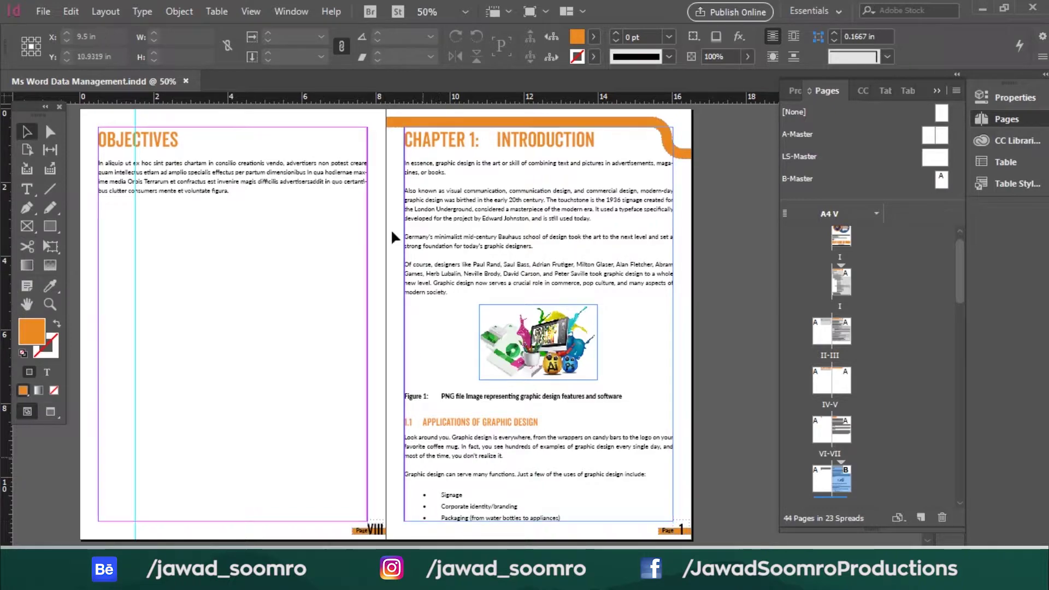
View the B-Master spread and delete it, confirming the warning.
double_click(939, 184)
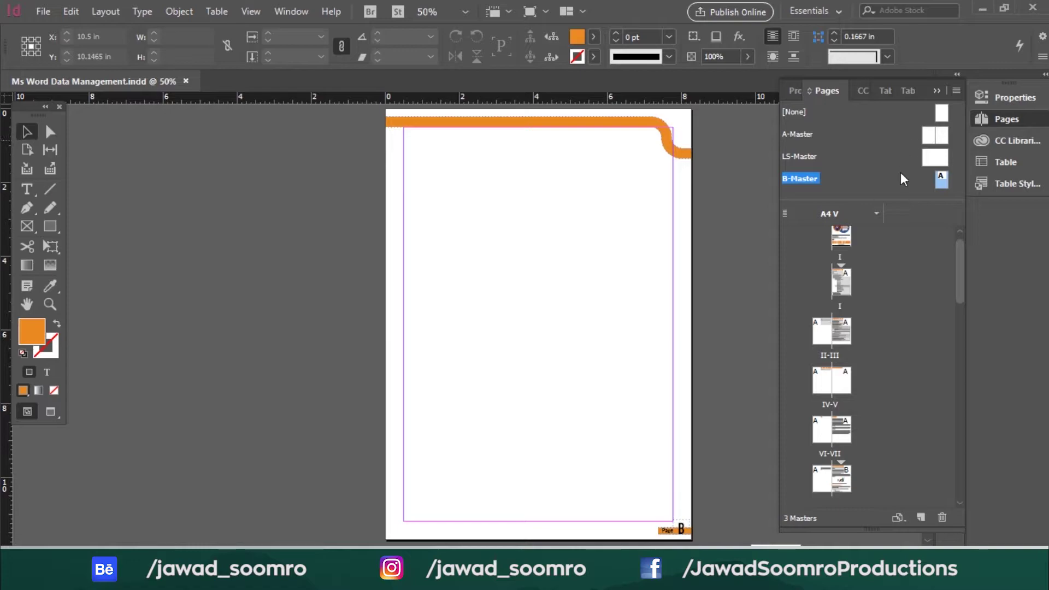
right_click(942, 182)
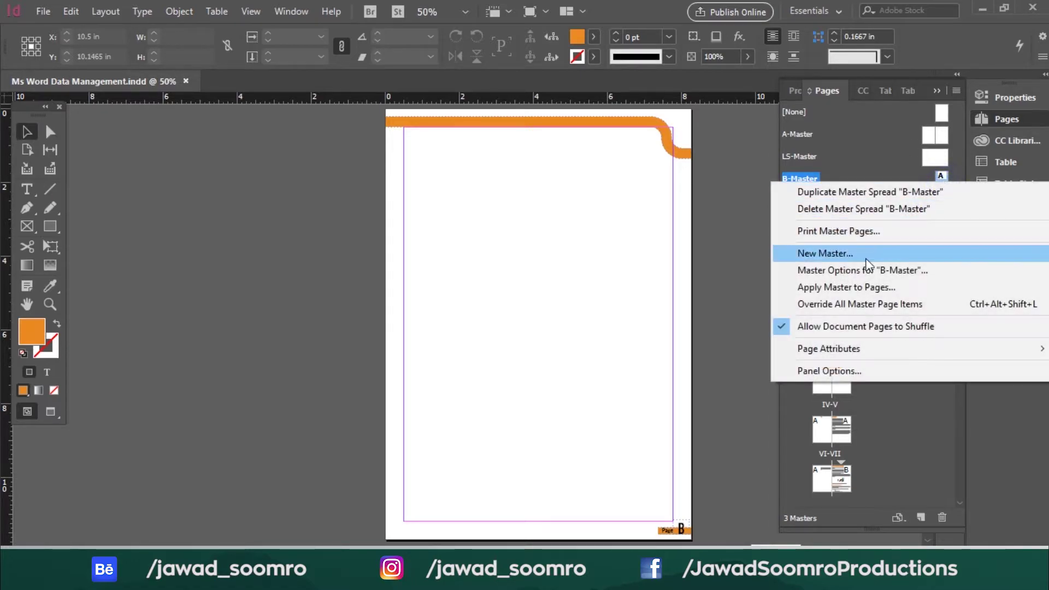
left_click(857, 208)
left_click(582, 307)
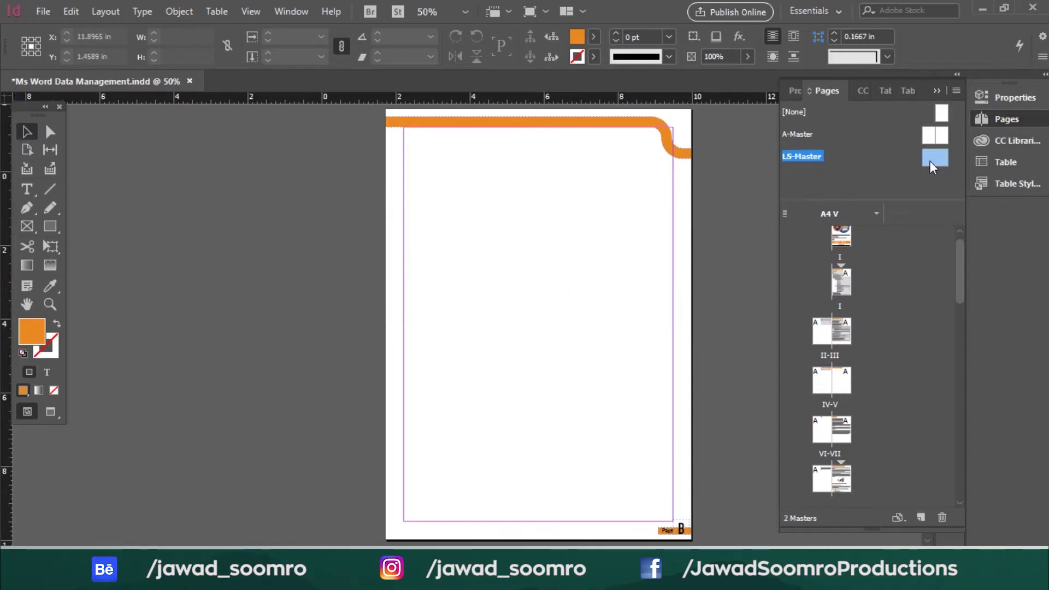
Delete the LS-Master, then close the A-Master's options without changes.
right_click(933, 158)
left_click(852, 186)
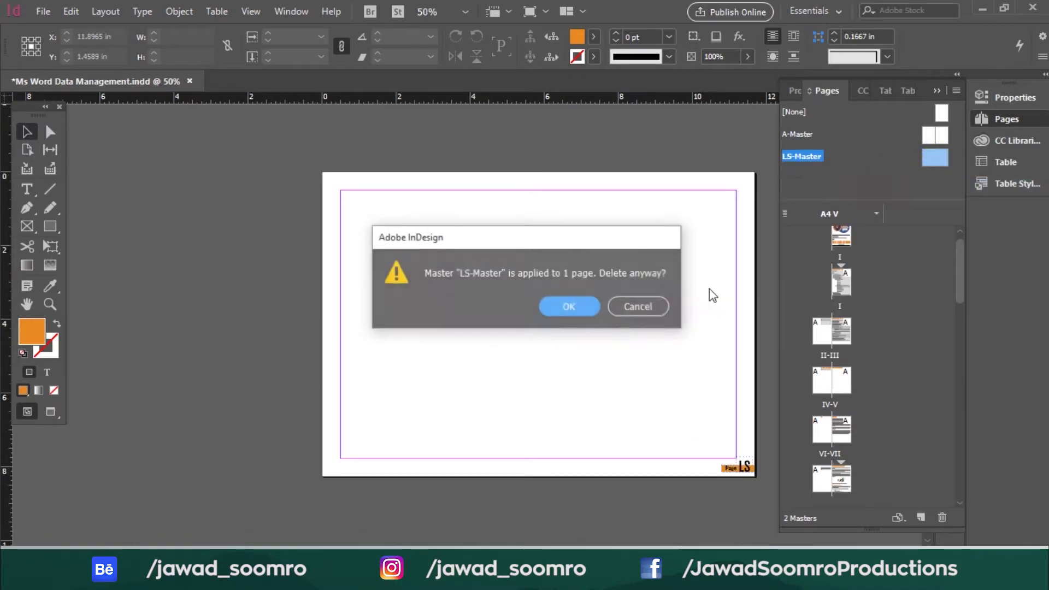
left_click(572, 304)
right_click(916, 140)
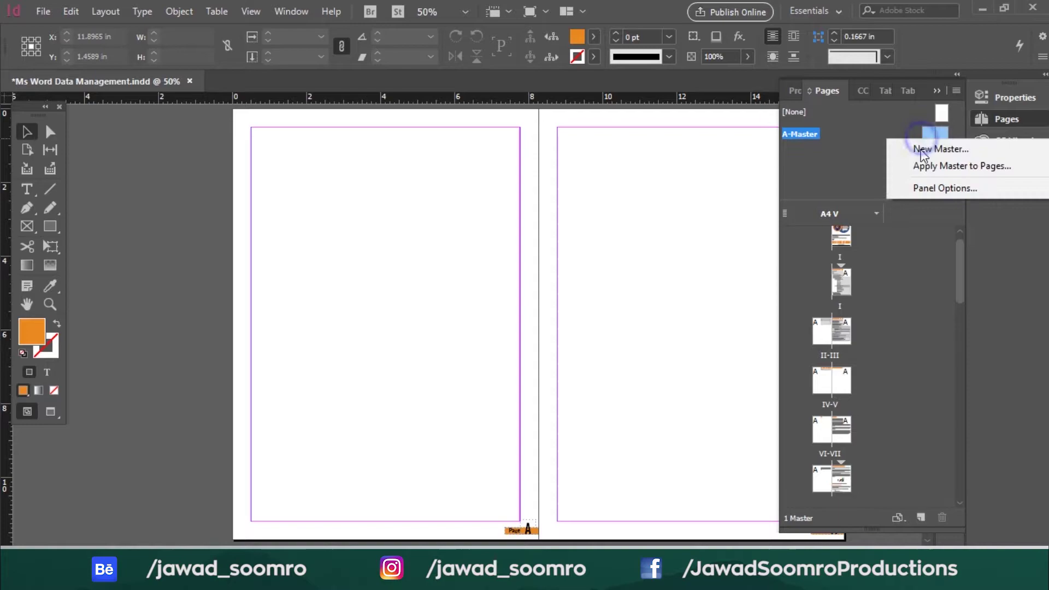
right_click(948, 136)
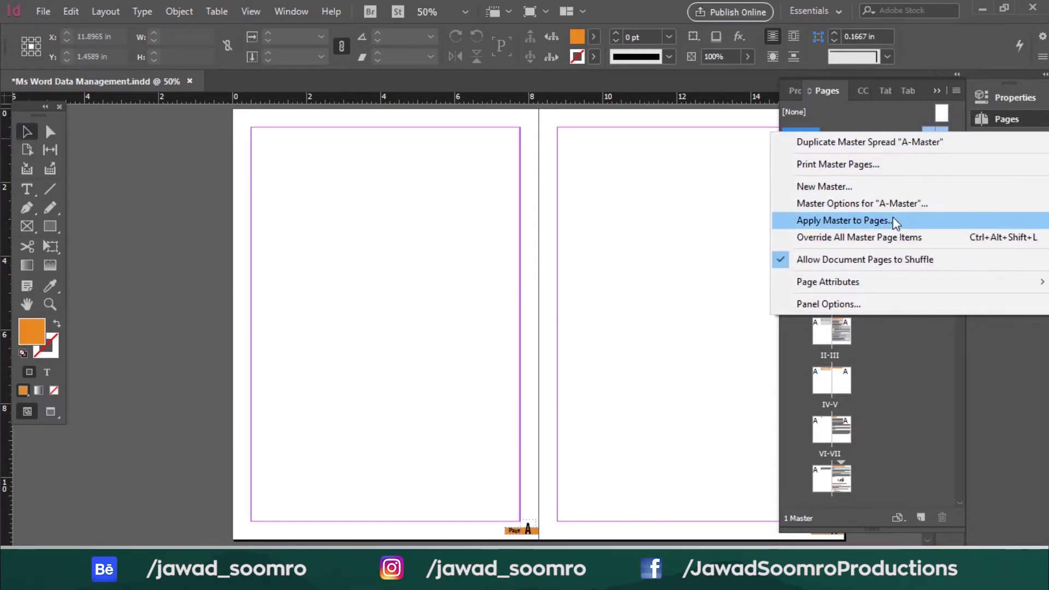
mouse_move(915, 281)
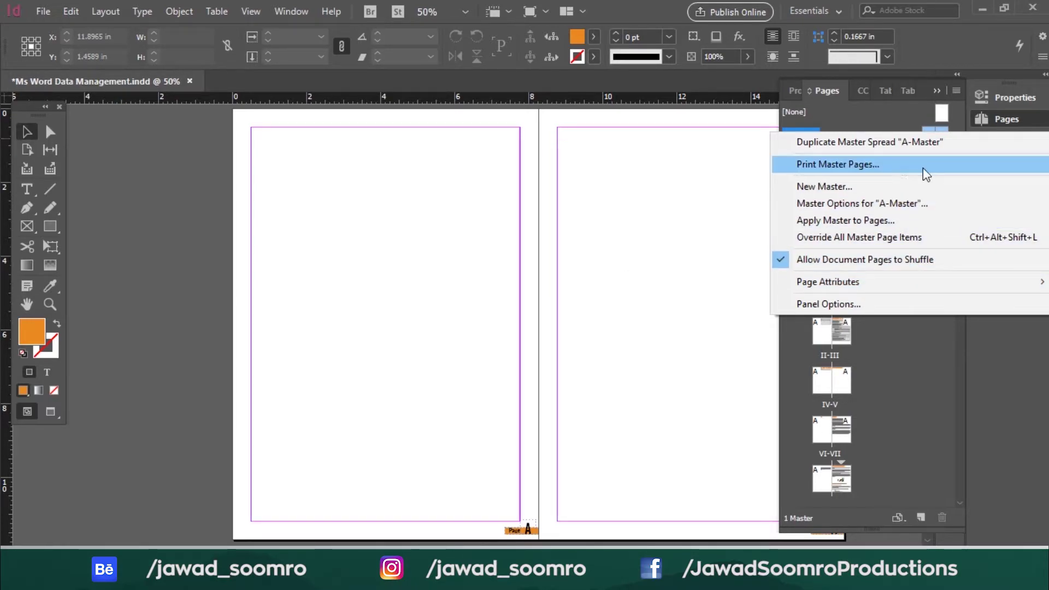
left_click(920, 361)
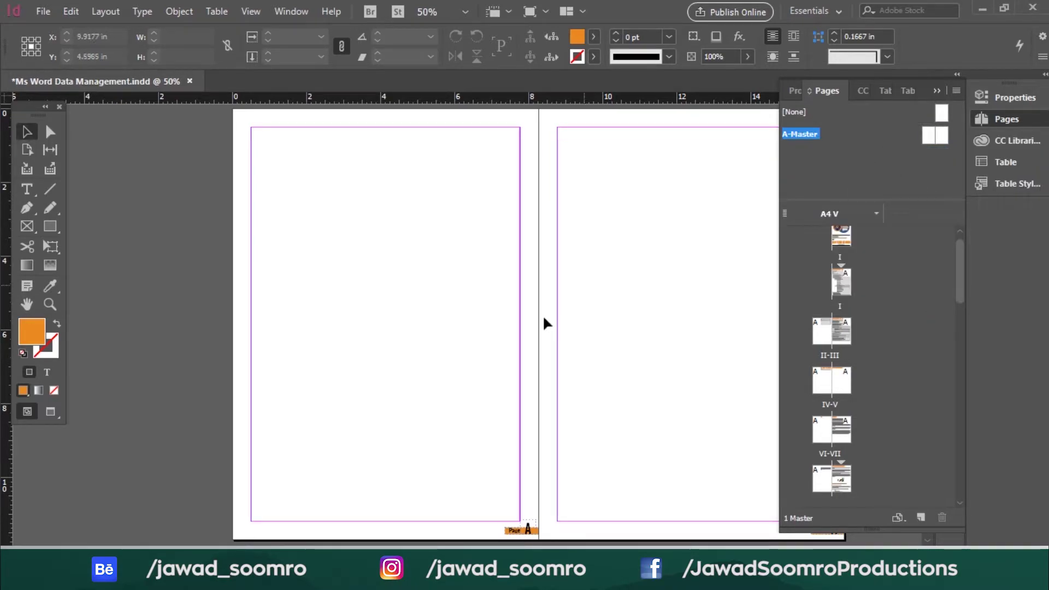
scroll(403, 251, "up", 2)
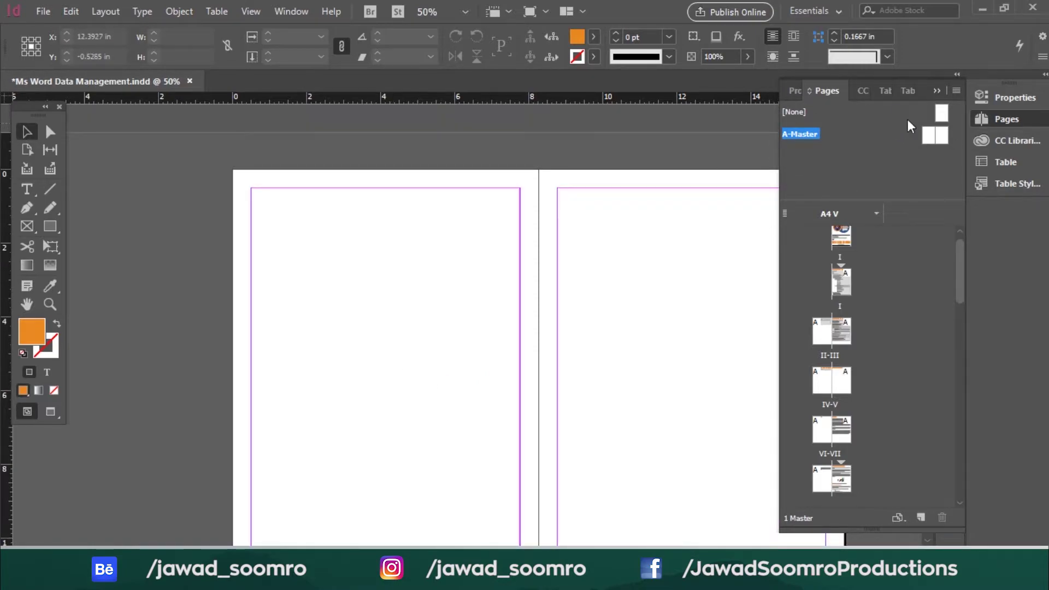
Run Delete Master Page from the A-Master's options and confirm.
right_click(946, 142)
left_click(946, 132)
right_click(946, 133)
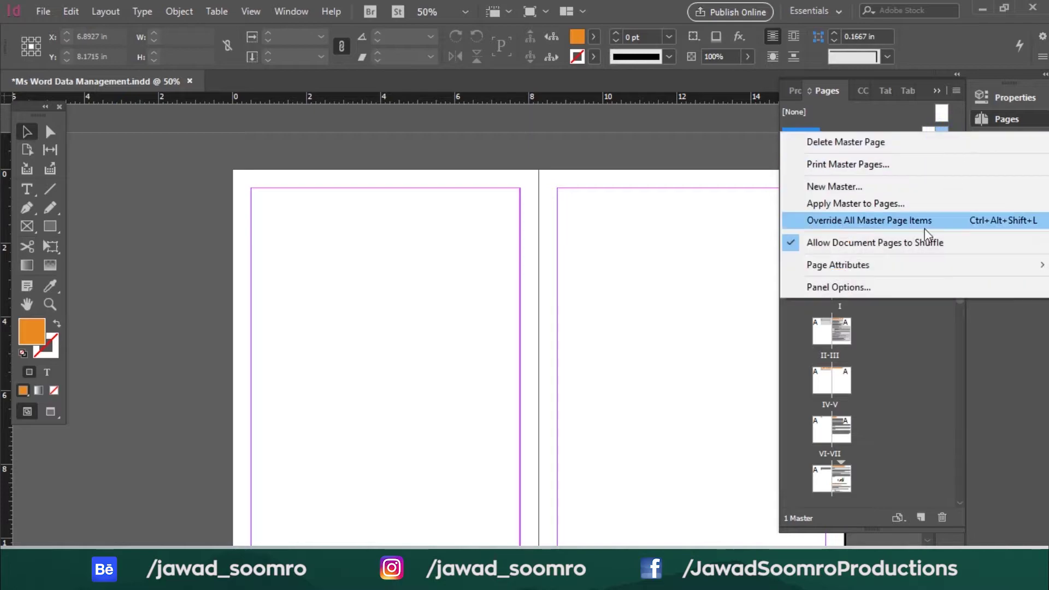
left_click(846, 142)
left_click(580, 314)
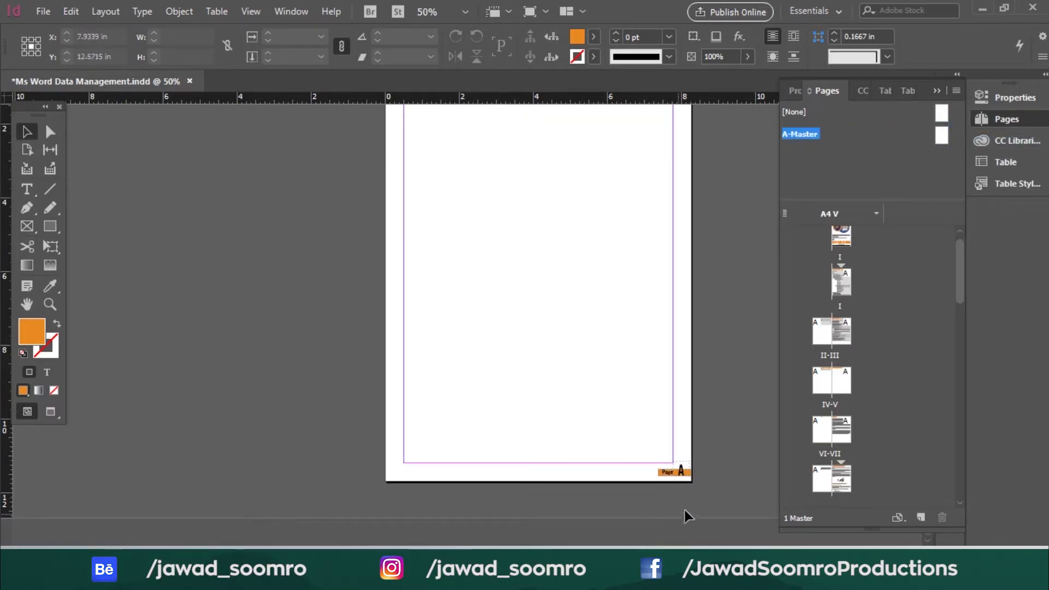
Delete the Page A footer frames from the A-Master and return to page I.
scroll(686, 511, "up", 3)
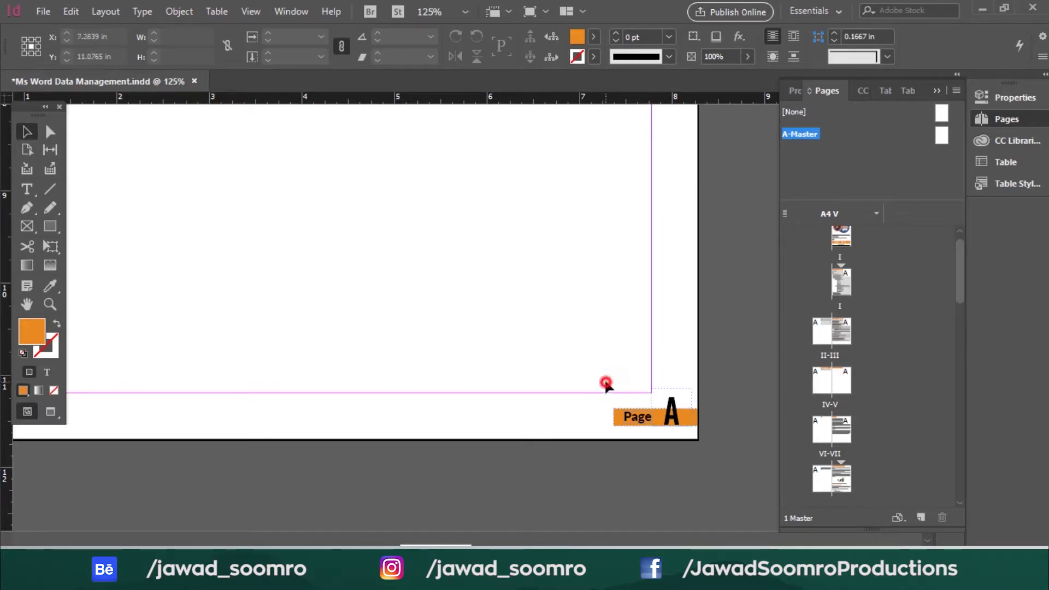
left_click_drag(605, 382, 720, 456)
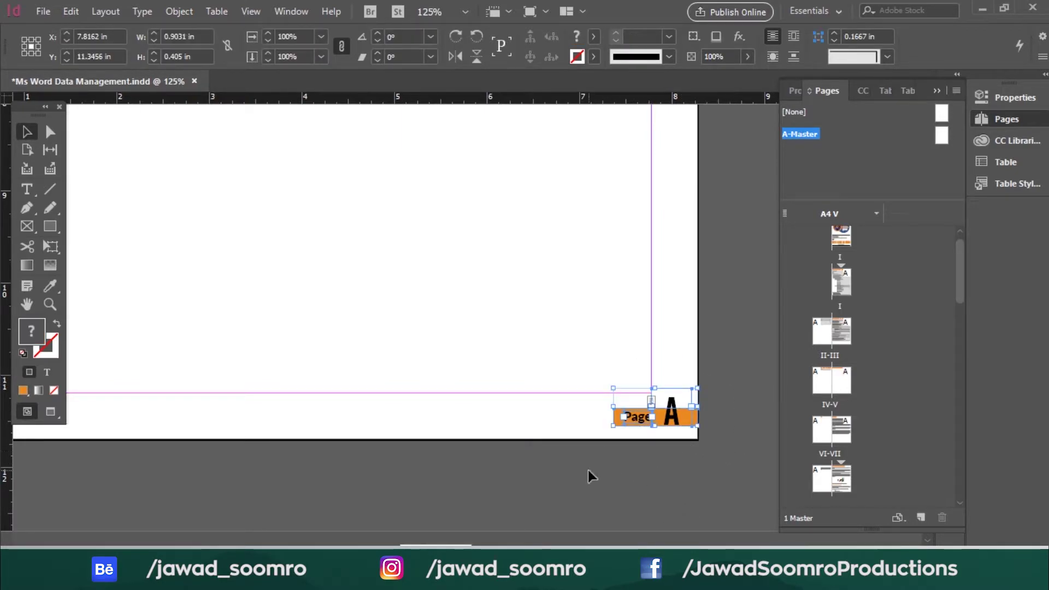
key("Delete")
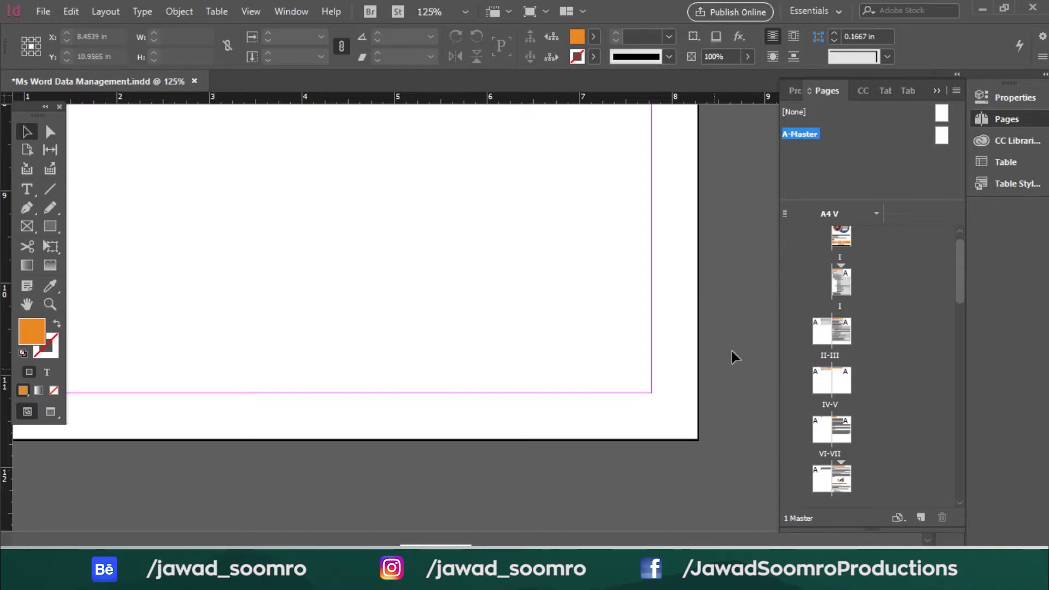
left_click(847, 283)
double_click(846, 283)
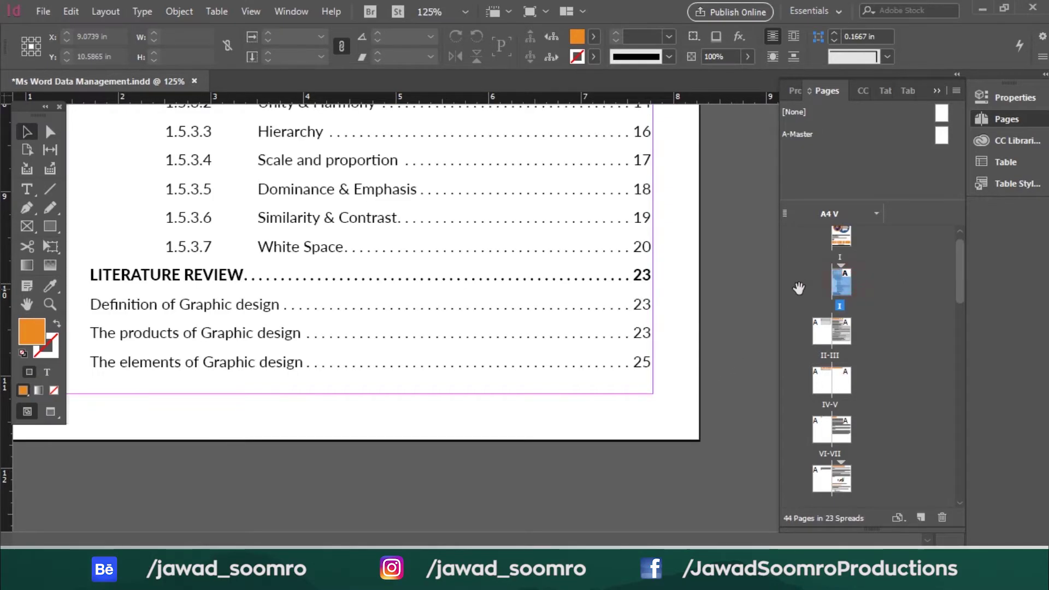
scroll(799, 288, "down", 2)
scroll(455, 340, "down", 2)
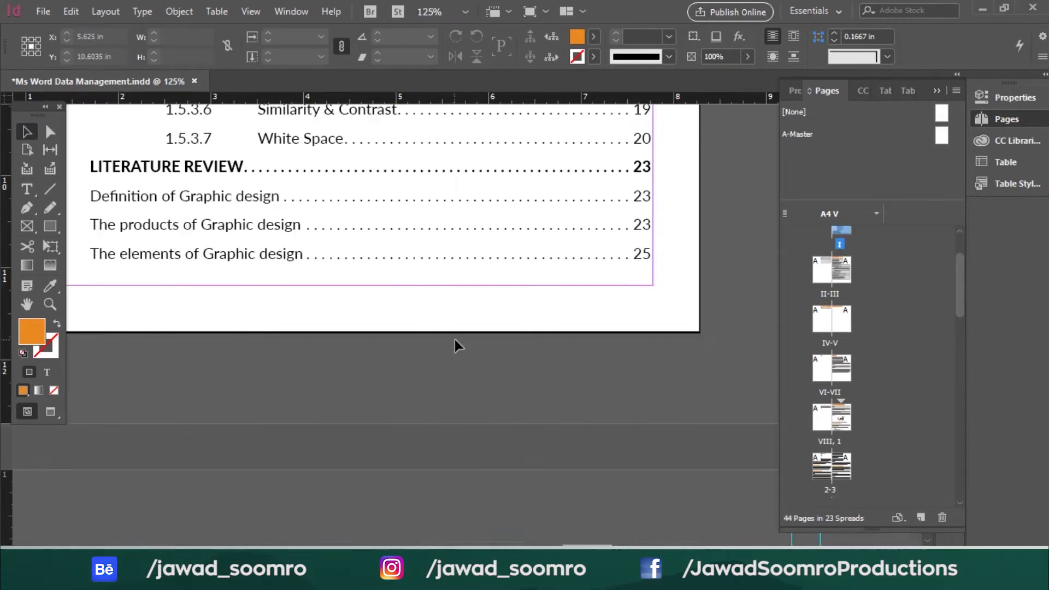
scroll(455, 340, "down", 4)
scroll(509, 398, "down", 10)
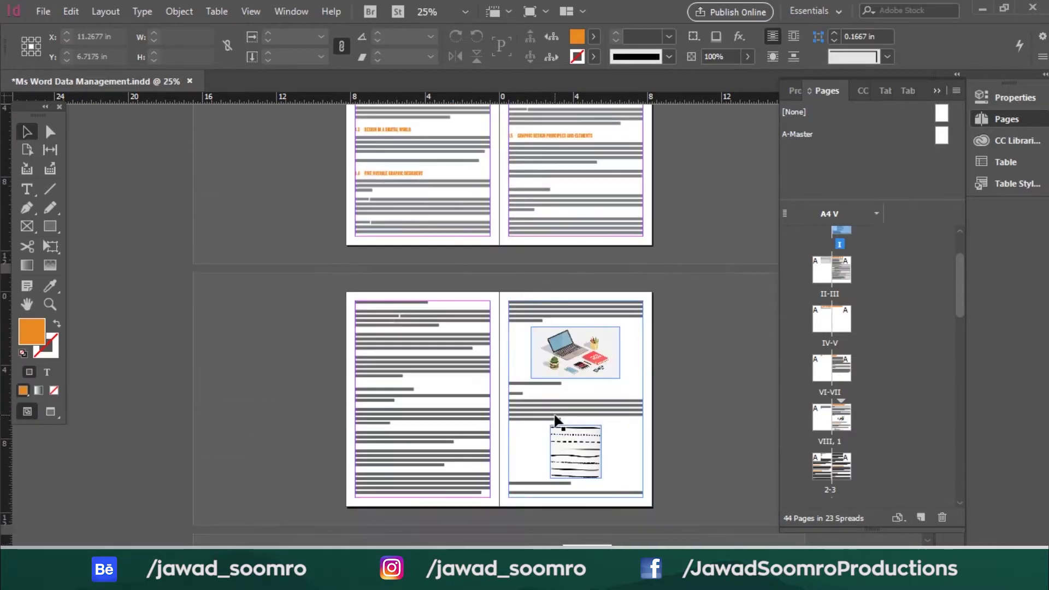
scroll(556, 420, "down", 8)
scroll(571, 379, "up", 3)
scroll(373, 388, "right", 4)
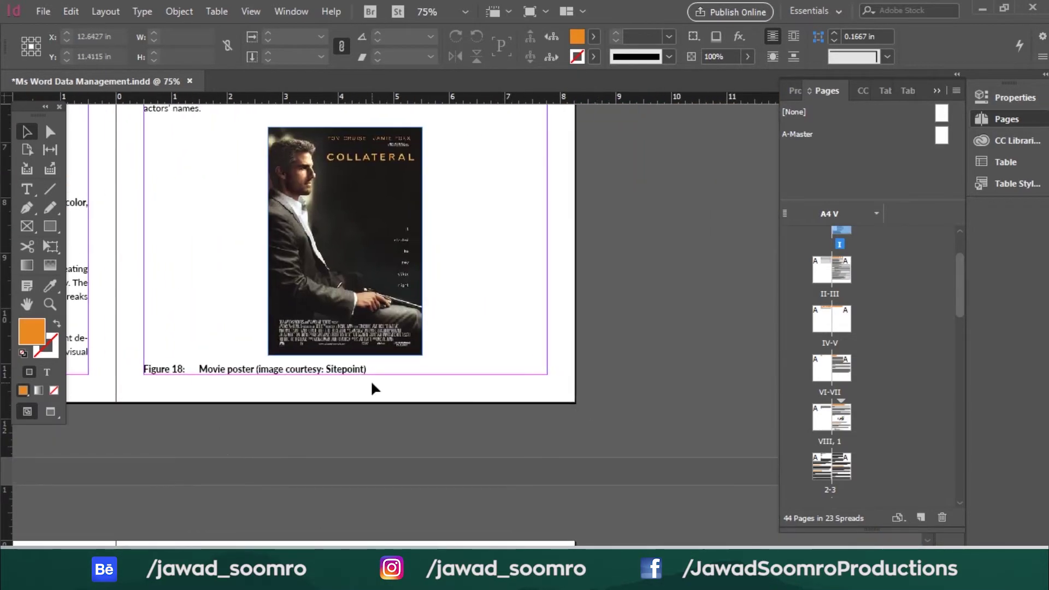
scroll(563, 356, "down", 5)
scroll(509, 216, "up", 10)
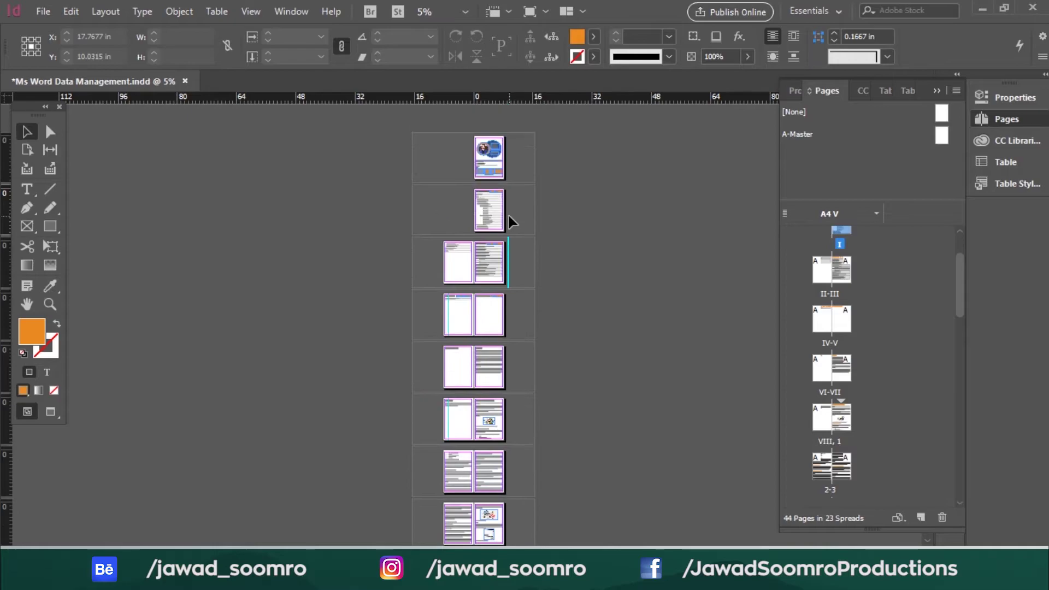
scroll(509, 215, "up", 5)
scroll(509, 223, "down", 3)
scroll(532, 320, "down", 5)
scroll(546, 363, "up", 2)
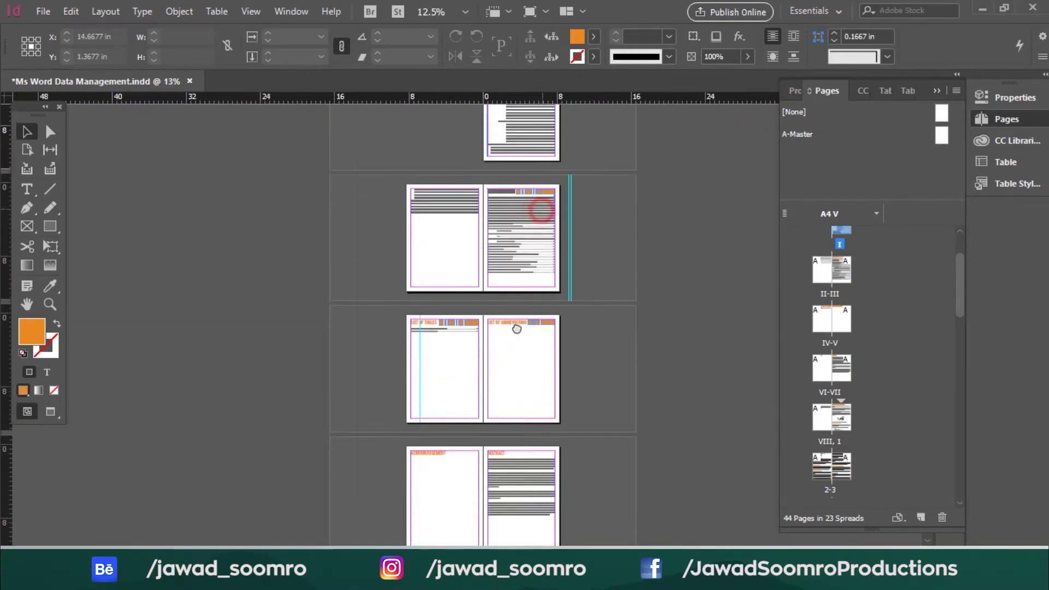
scroll(517, 329, "up", 5)
scroll(554, 293, "down", 3)
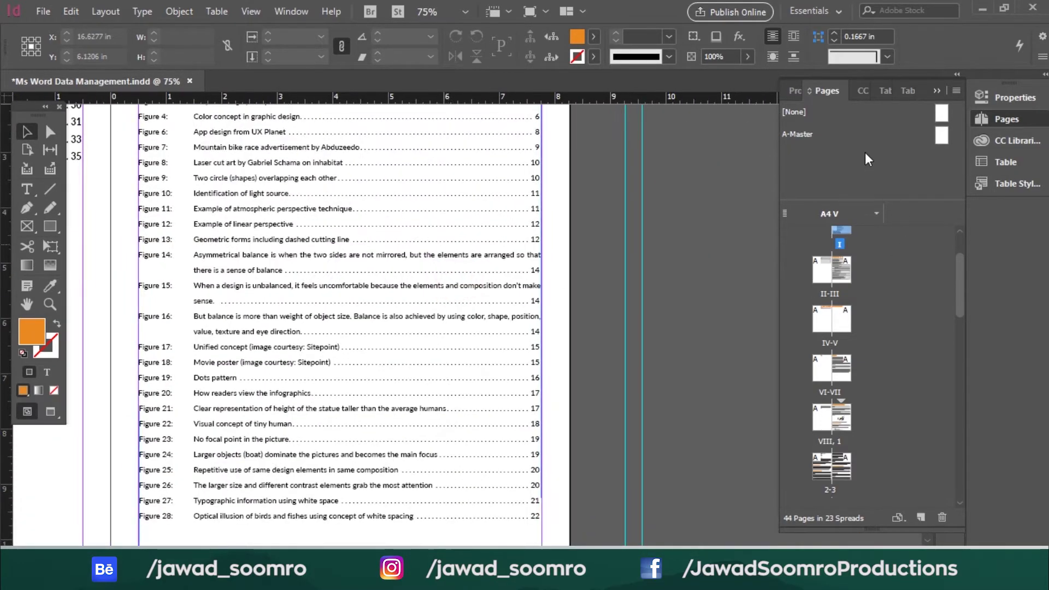
On the A-Master, draw an orange-filled bar along the bottom-right edge.
double_click(935, 139)
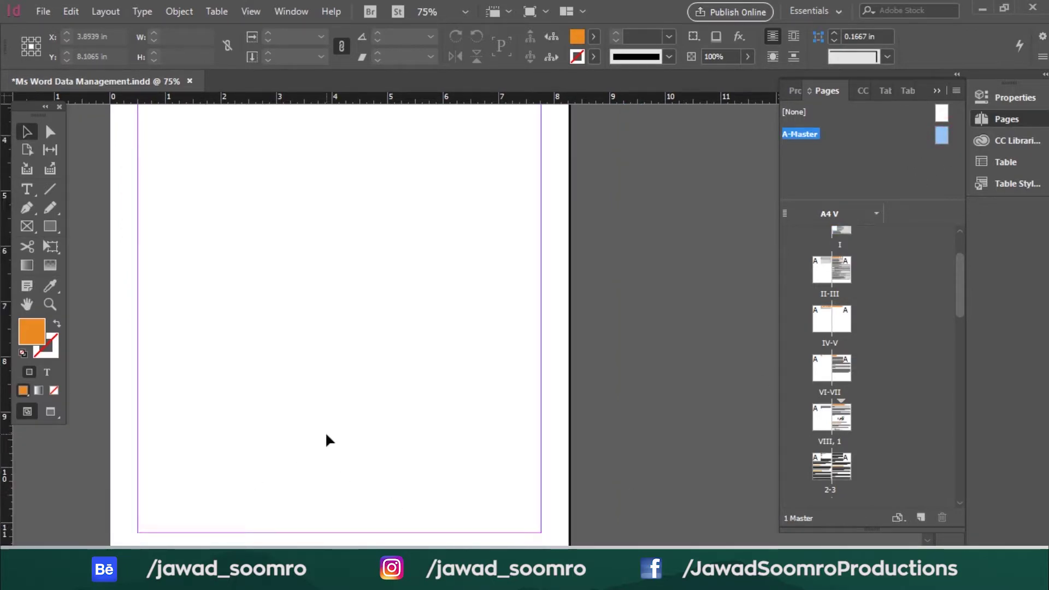
scroll(334, 437, "down", 3)
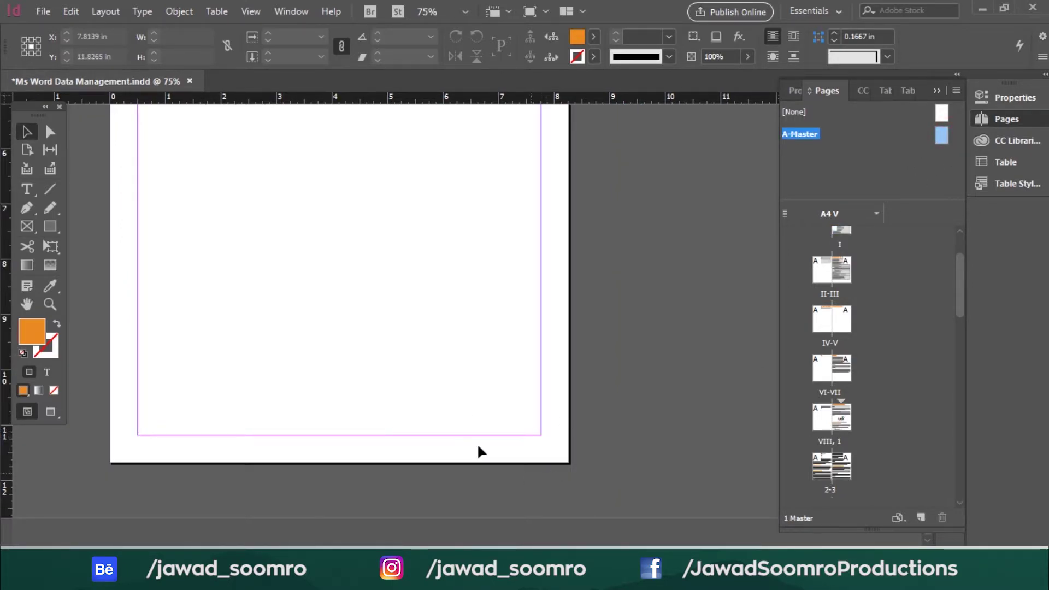
left_click(49, 226)
scroll(590, 473, "up", 2)
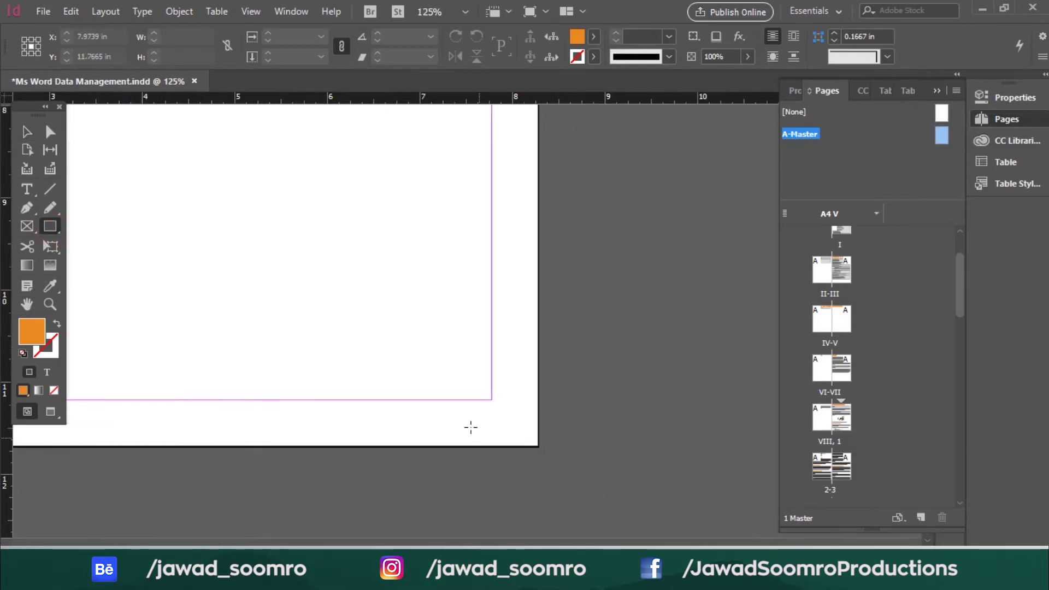
left_click_drag(391, 410, 551, 438)
left_click(26, 131)
Draw an empty text frame just above the orange bar.
left_click(77, 164)
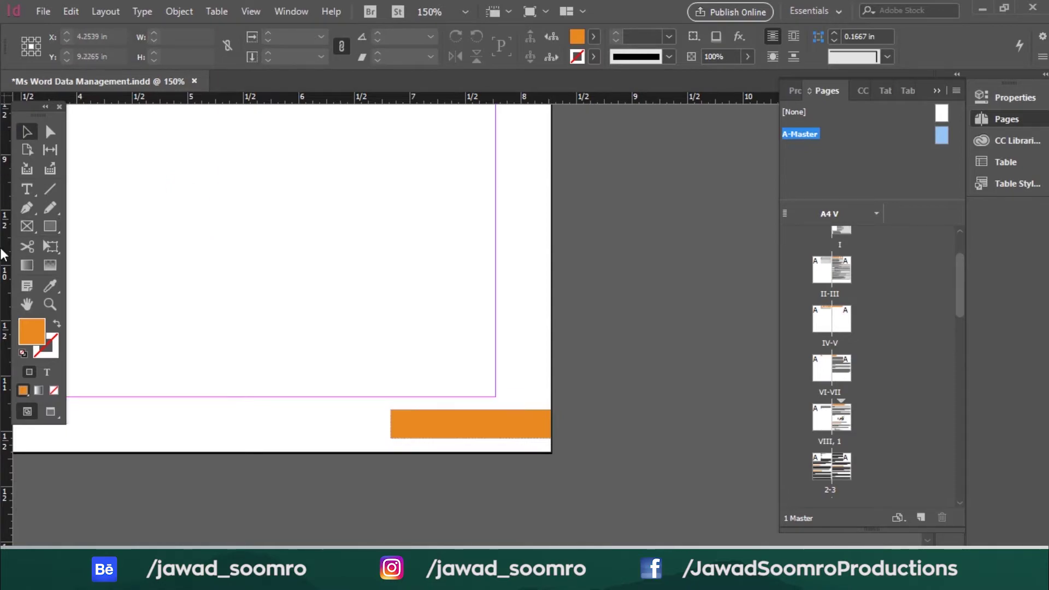
key("t")
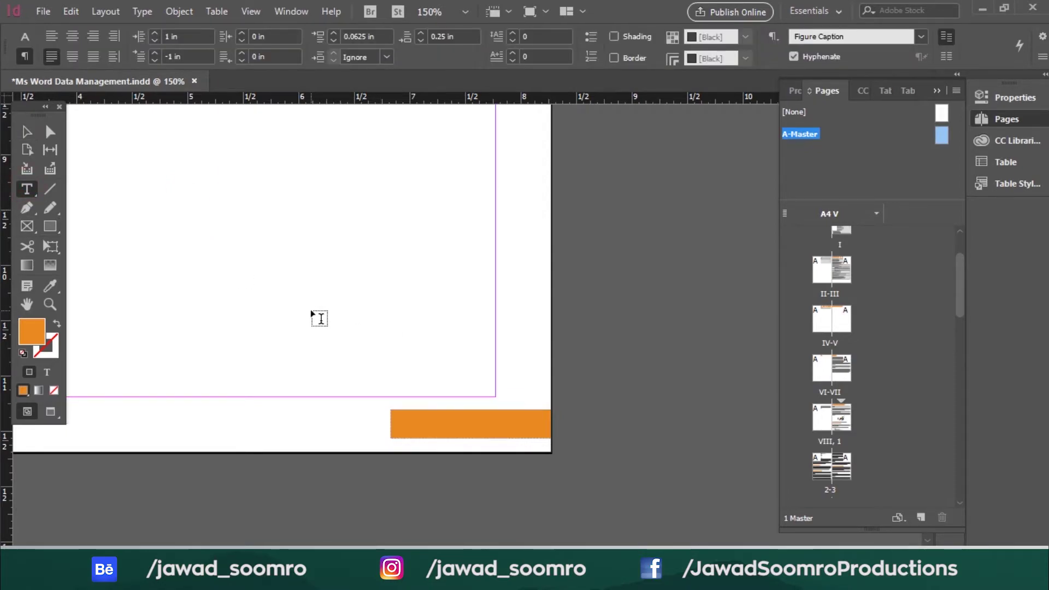
left_click_drag(302, 321, 484, 360)
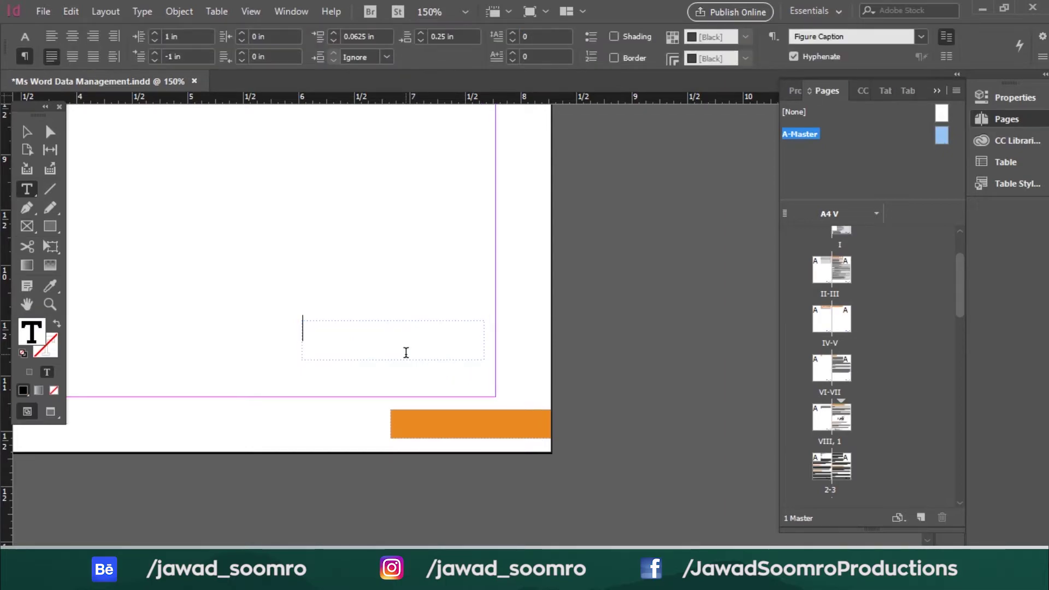
Type 'Page' with the page number and enlarge the number in the Character panel.
type("Page 1")
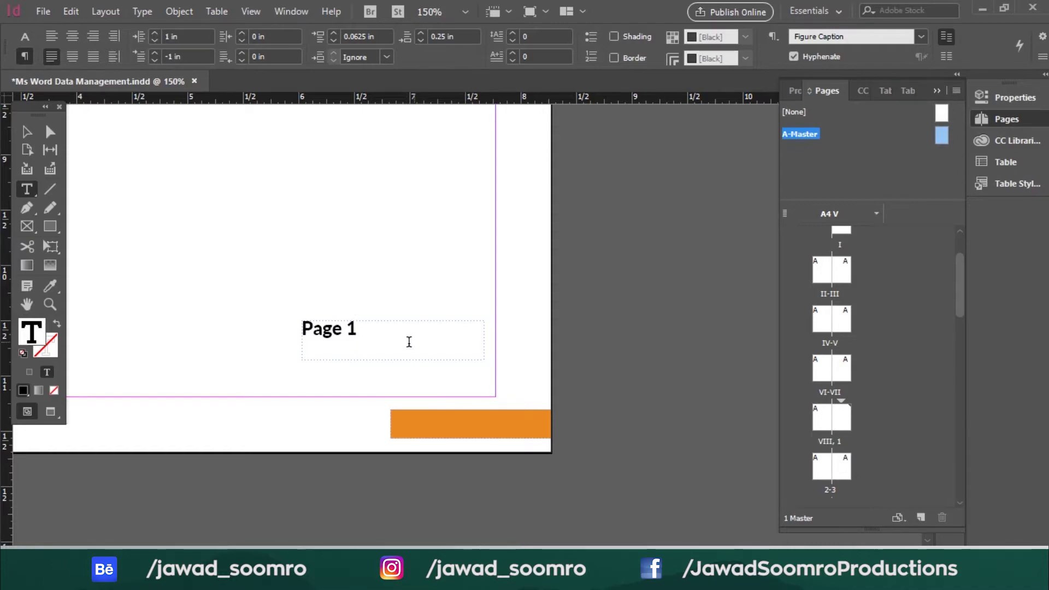
double_click(350, 330)
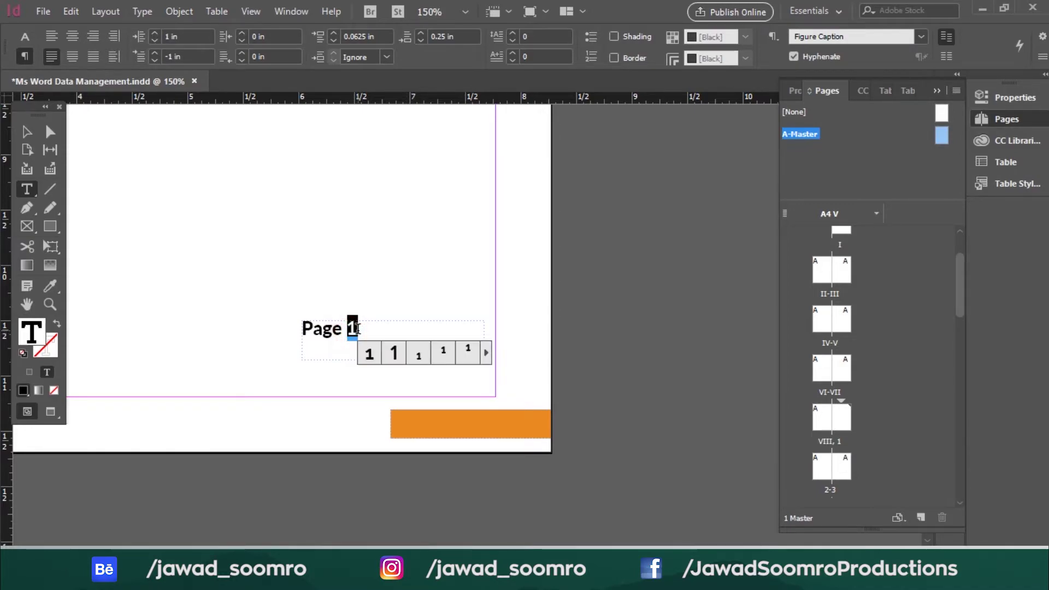
left_click(957, 74)
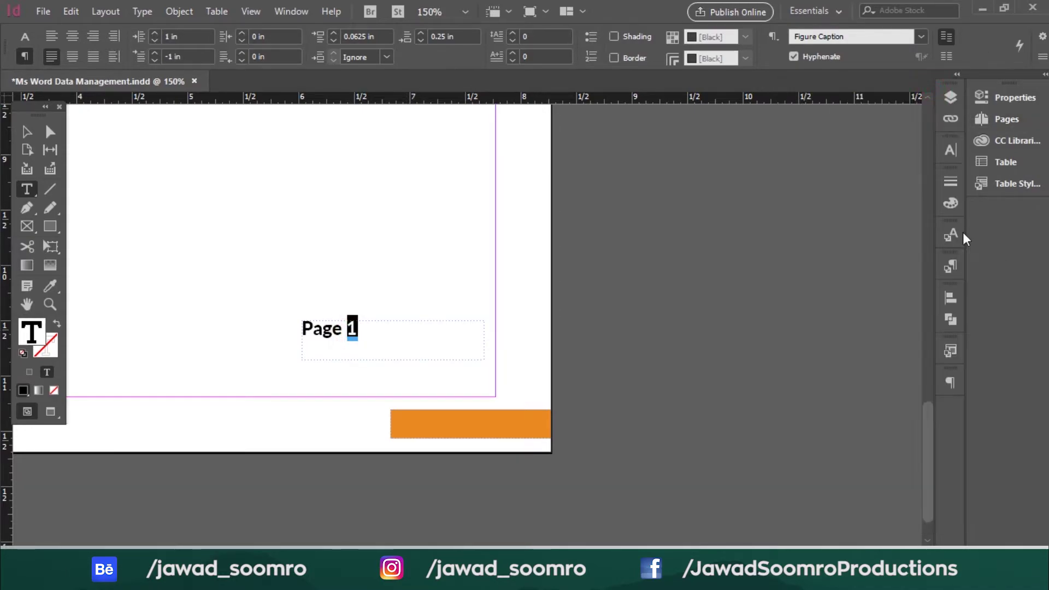
left_click(951, 150)
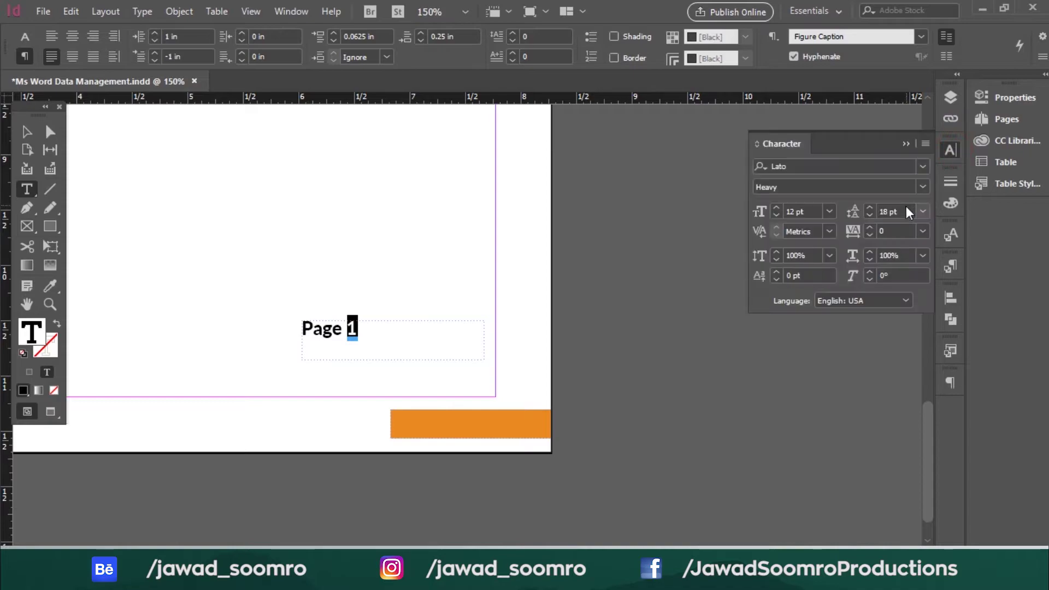
left_click(777, 208)
left_click(777, 209)
left_click(777, 210)
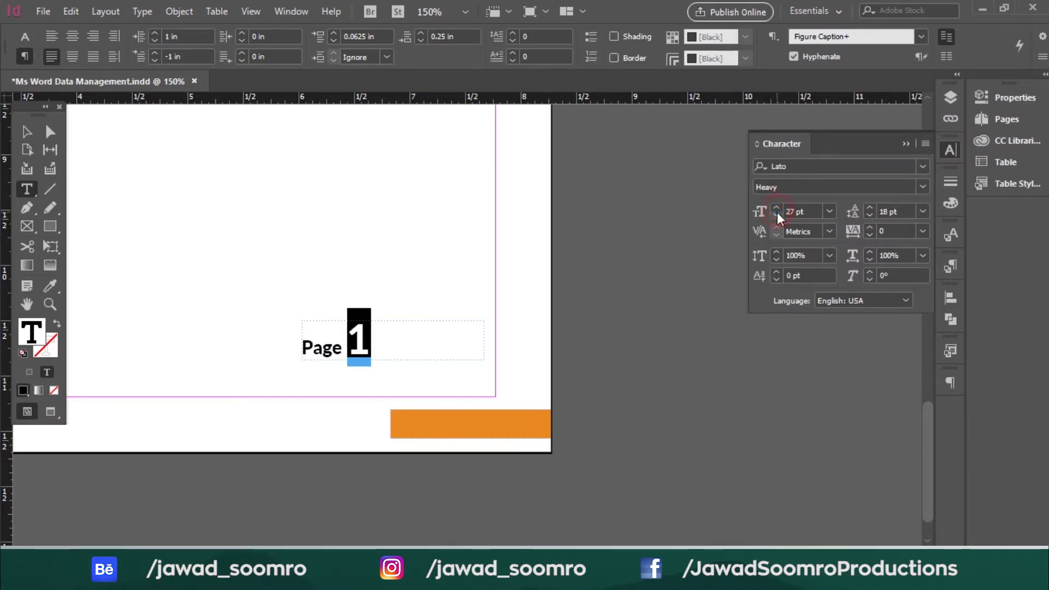
left_click(777, 210)
left_click(777, 210)
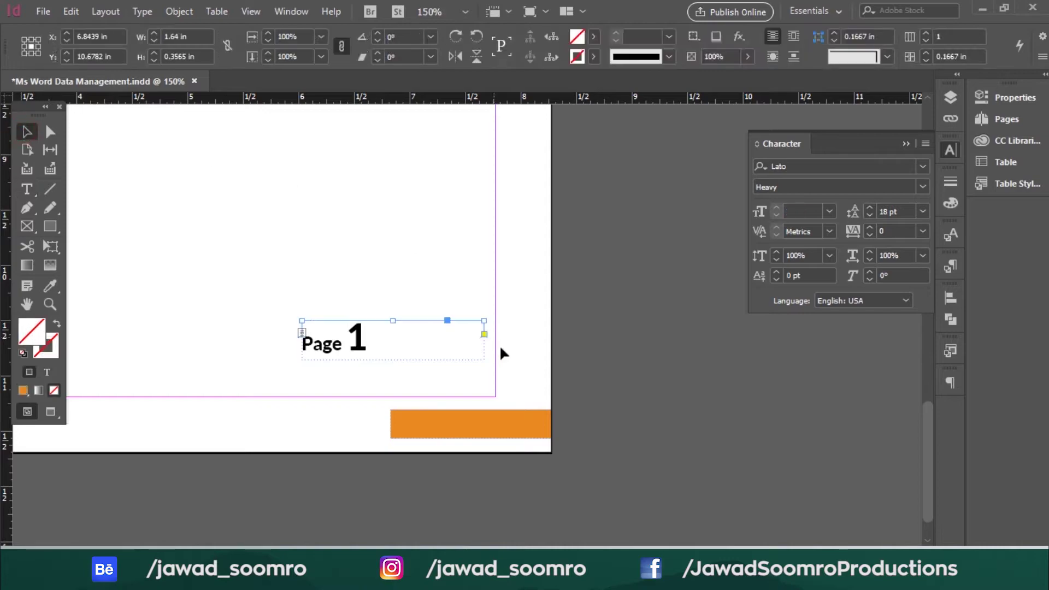
Set the label in Veneer Clean, fit the frame, and move it onto the orange bar.
left_click(787, 166)
type("ve")
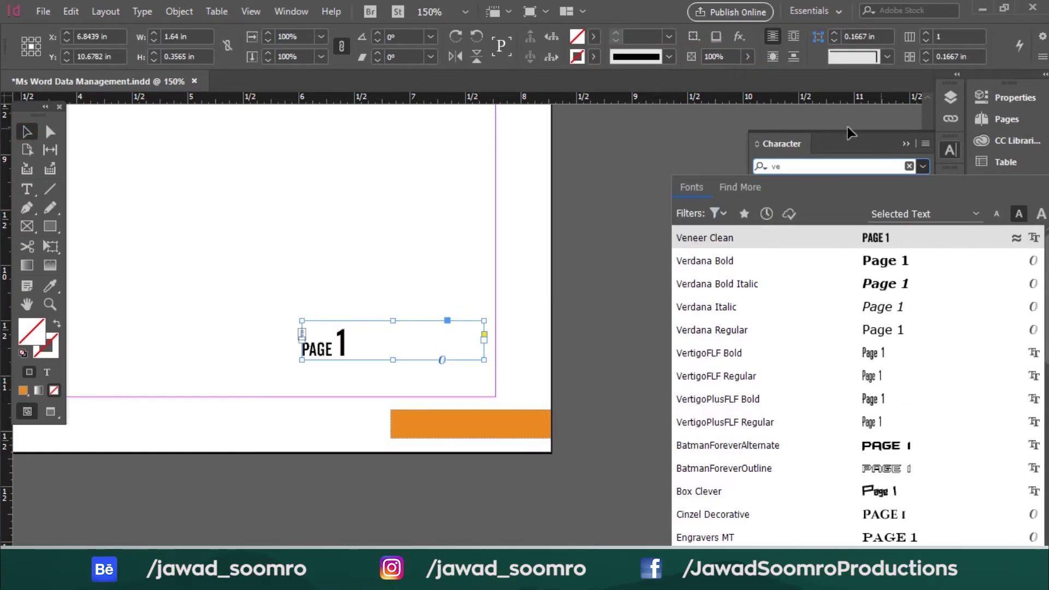
key("Return")
double_click(484, 361)
left_click_drag(328, 344, 524, 381)
Set the word PAGE to 36 pt.
double_click(421, 410)
left_click(829, 212)
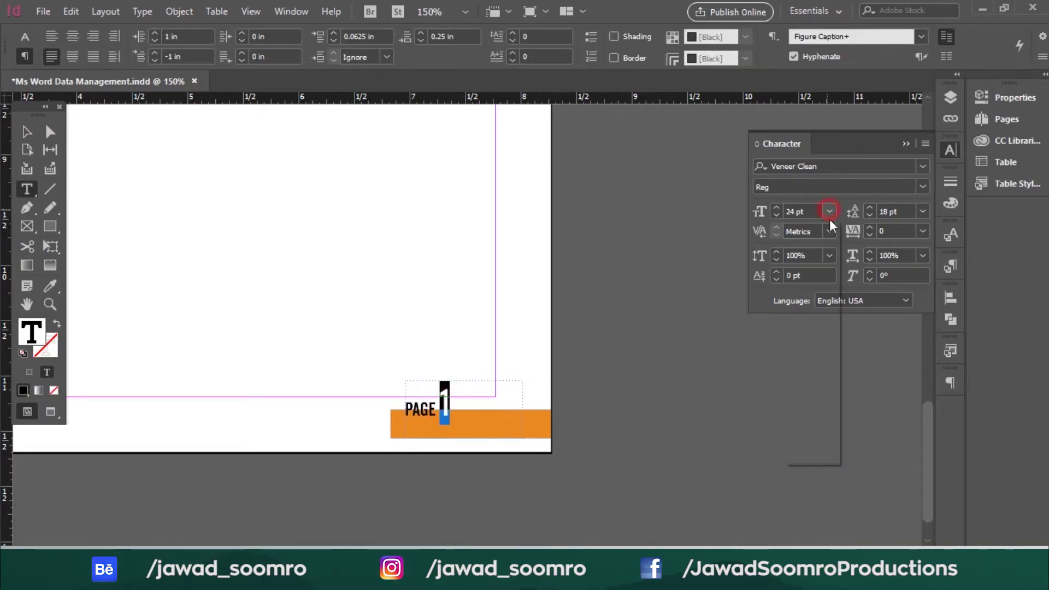
left_click(812, 409)
left_click(563, 464)
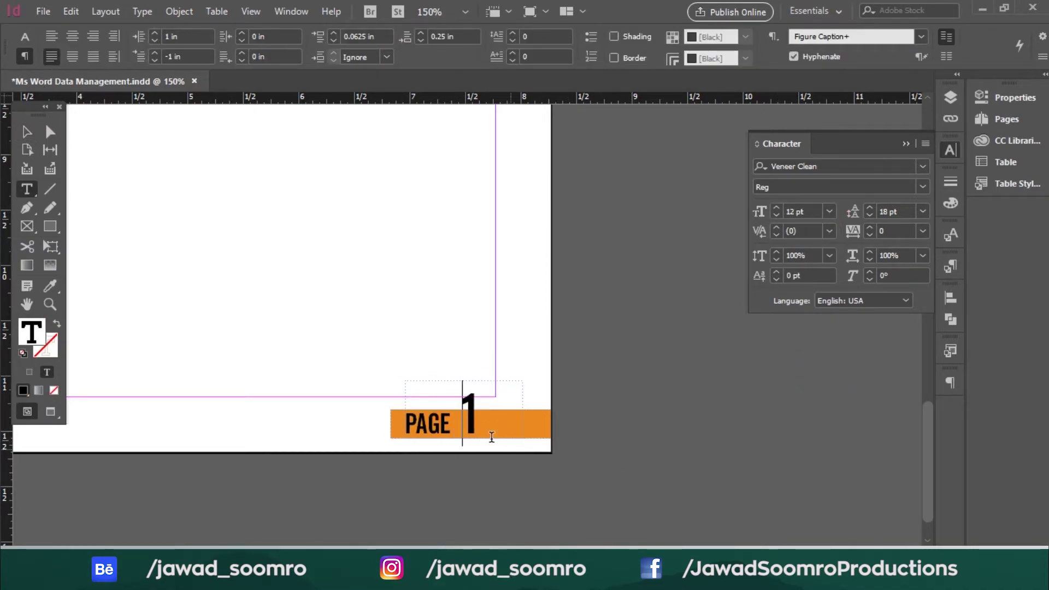
Replace the 1 after PAGE with a Current Page Number marker.
double_click(464, 420)
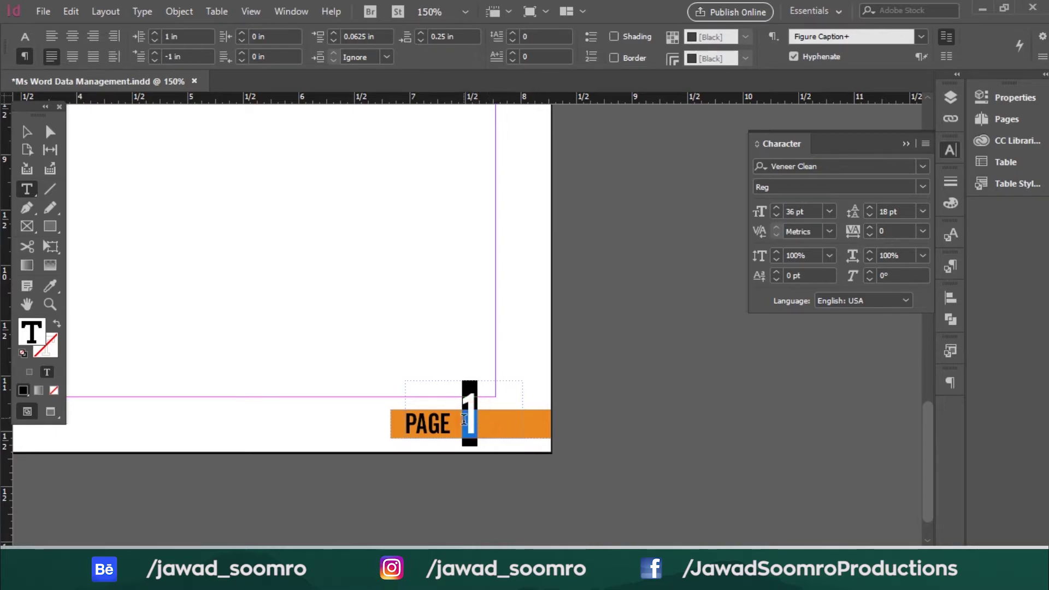
left_click(150, 12)
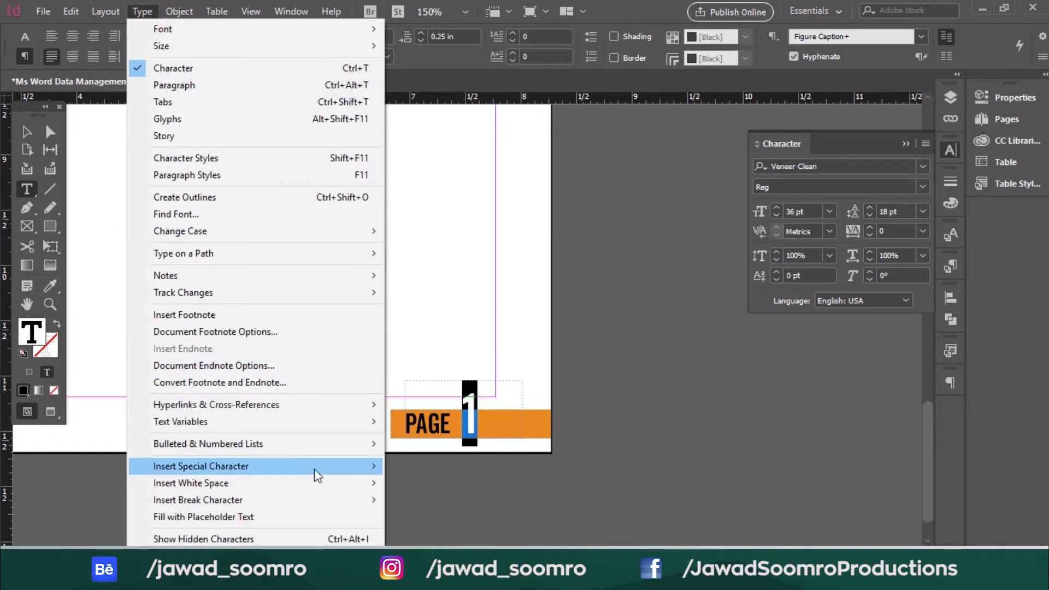
mouse_move(365, 469)
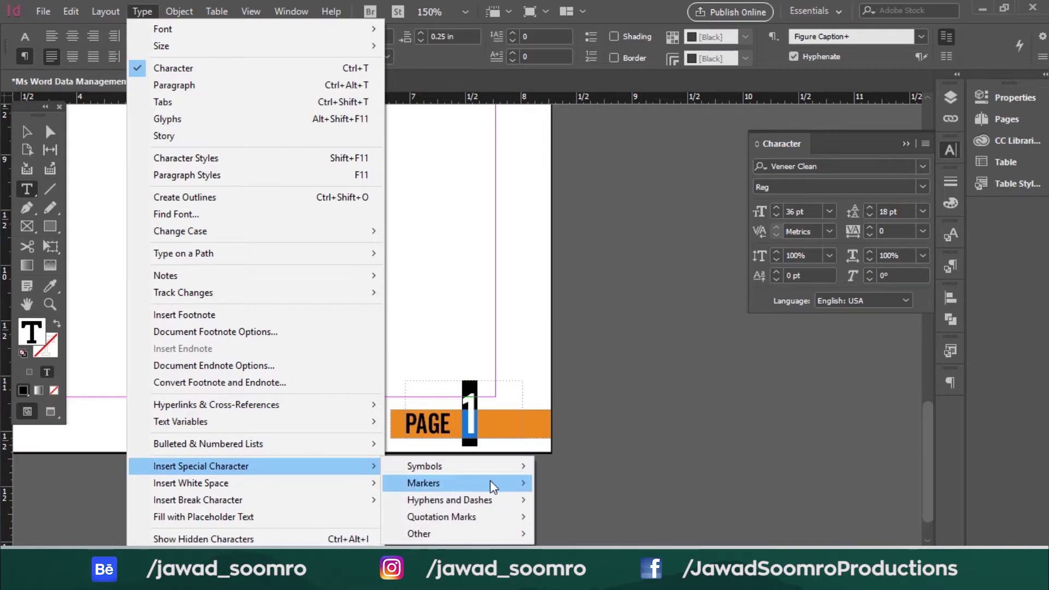
mouse_move(492, 484)
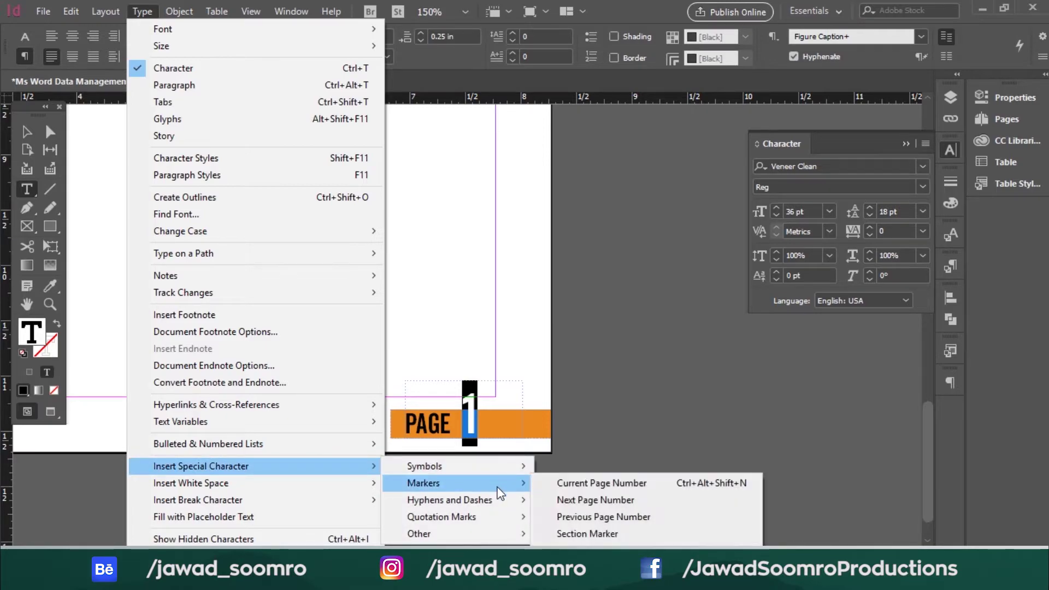
left_click(605, 487)
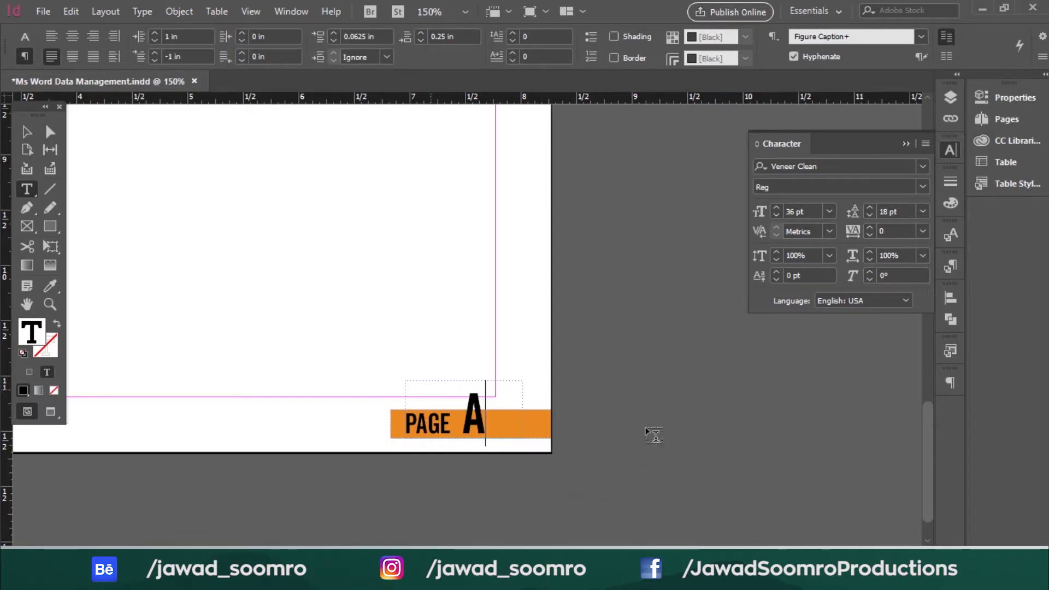
key("ctrl+alt+shift+n")
Deselect the footer, zoom to view the whole page, and collapse the Character panel.
left_click(28, 134)
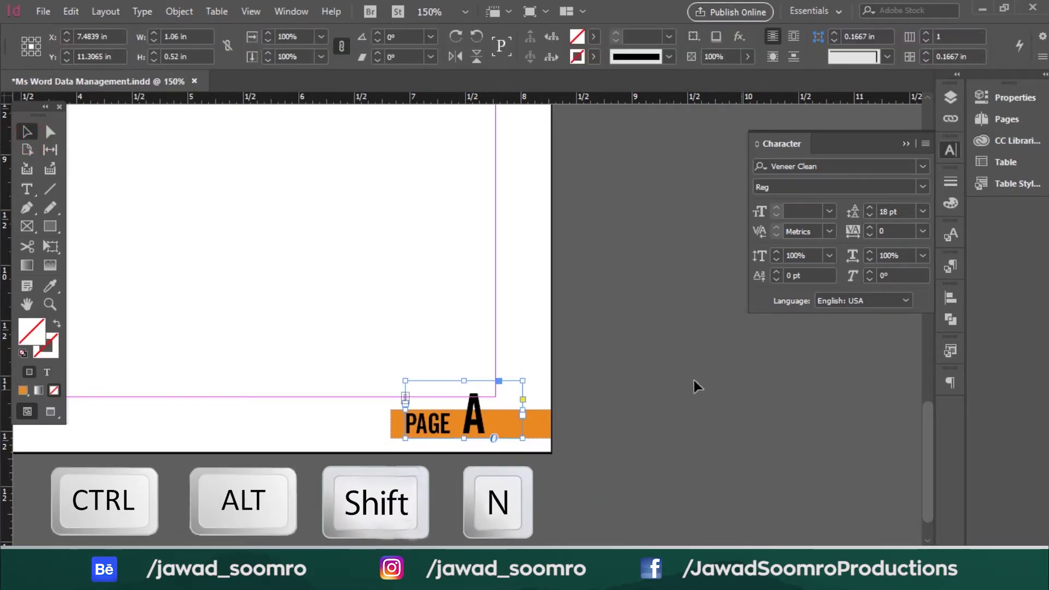
left_click(414, 324)
key("ctrl+minus")
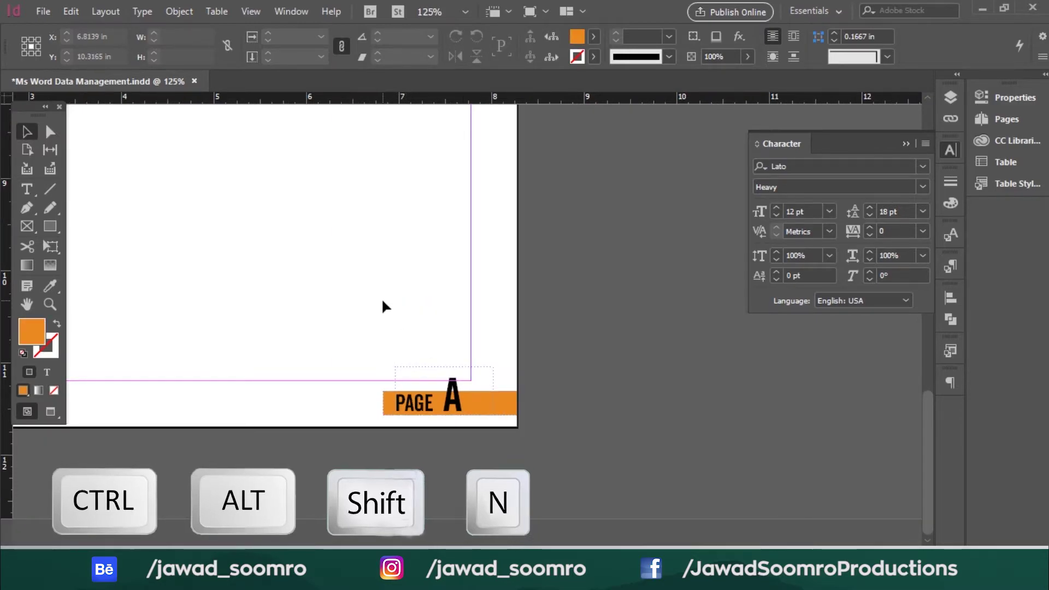
key("ctrl+minus")
key("ctrl+minus")
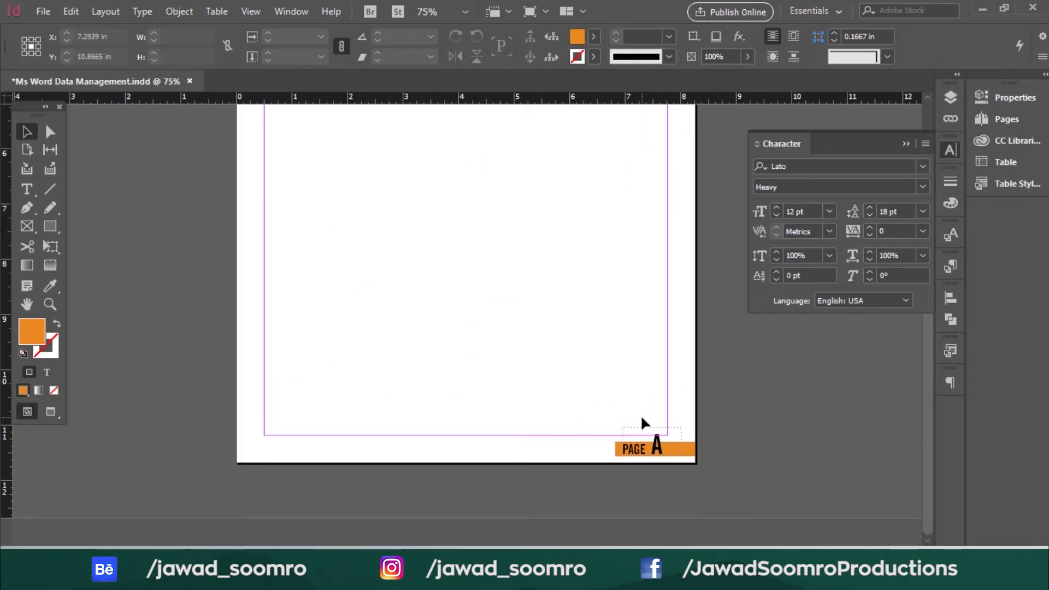
key("ctrl+minus")
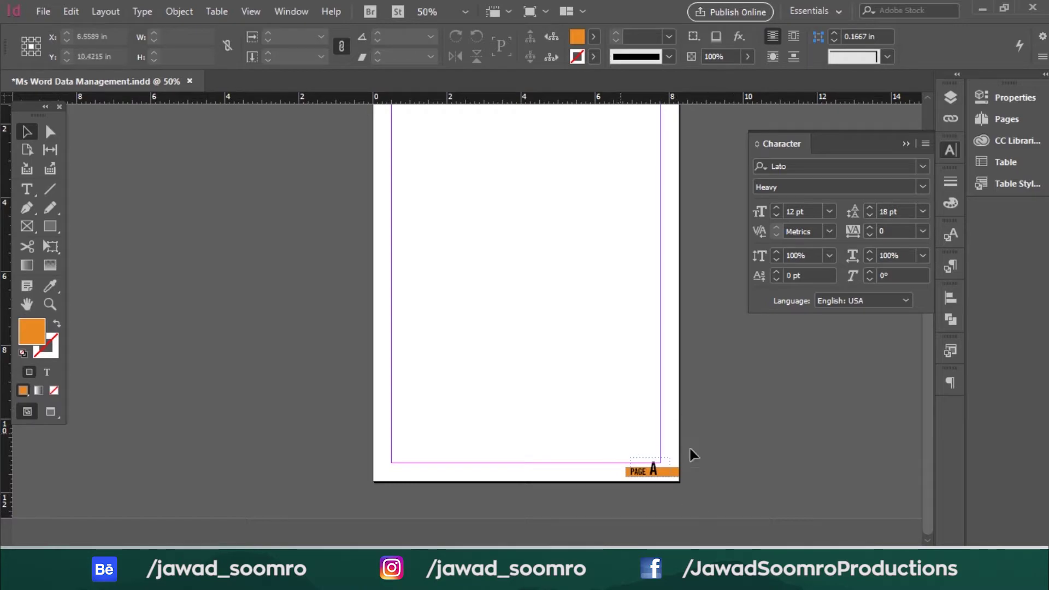
key("ctrl+equal")
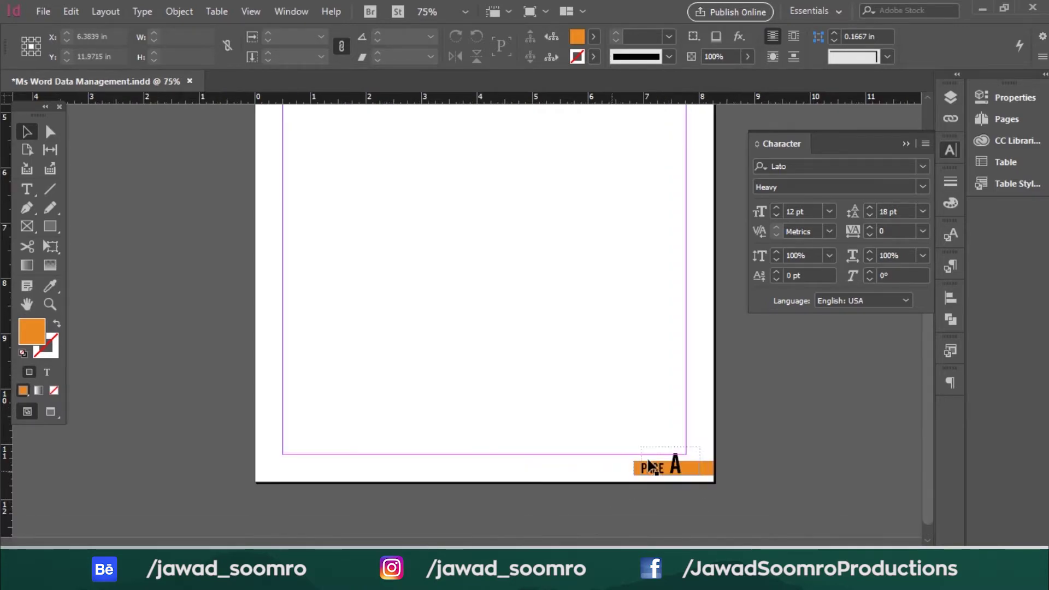
left_click(905, 144)
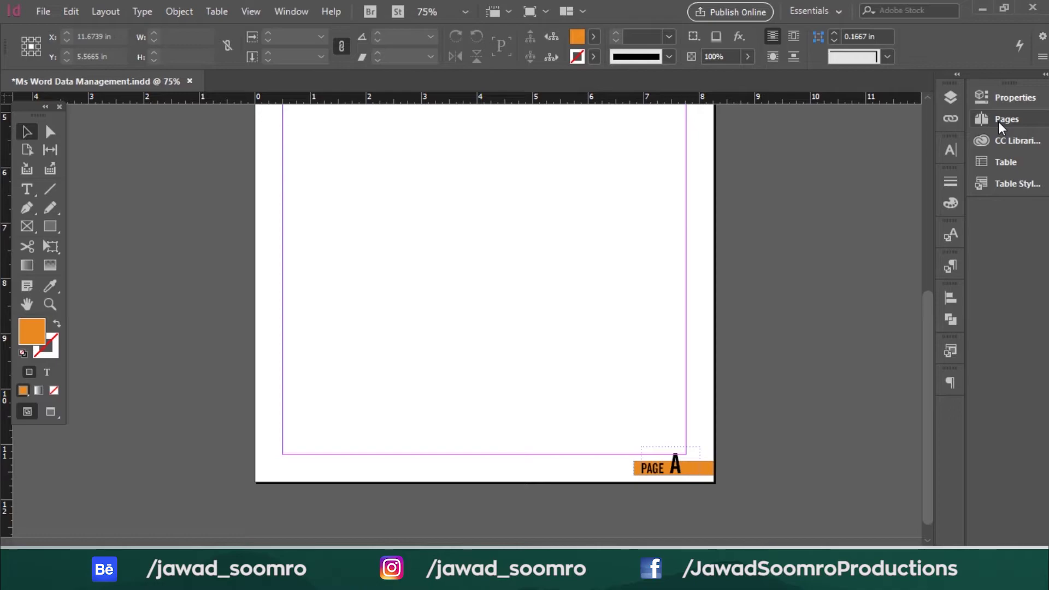
Create a new one-page B-Master from the Pages panel.
left_click(1000, 124)
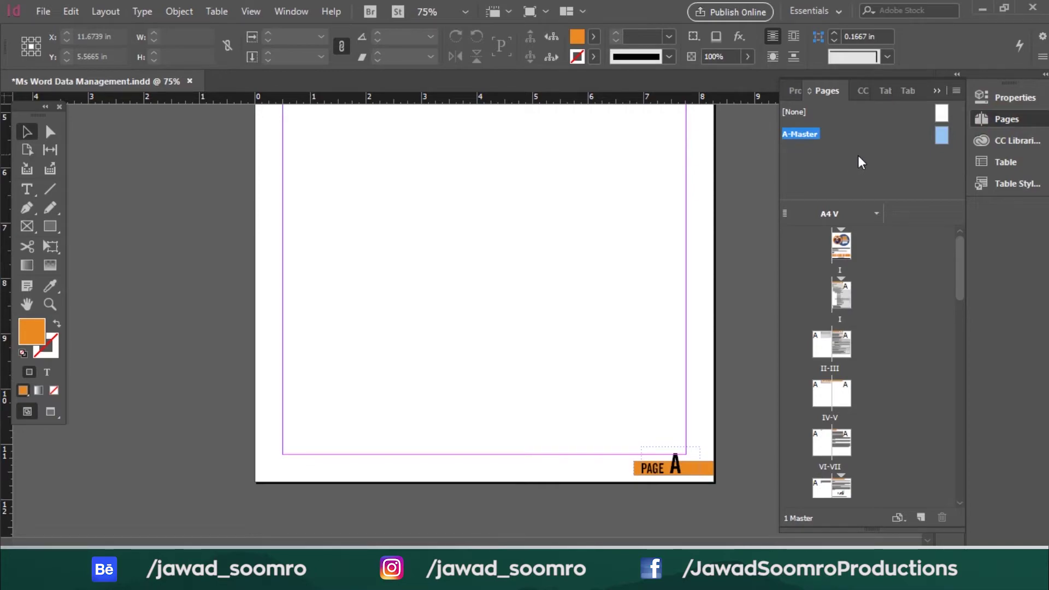
right_click(872, 159)
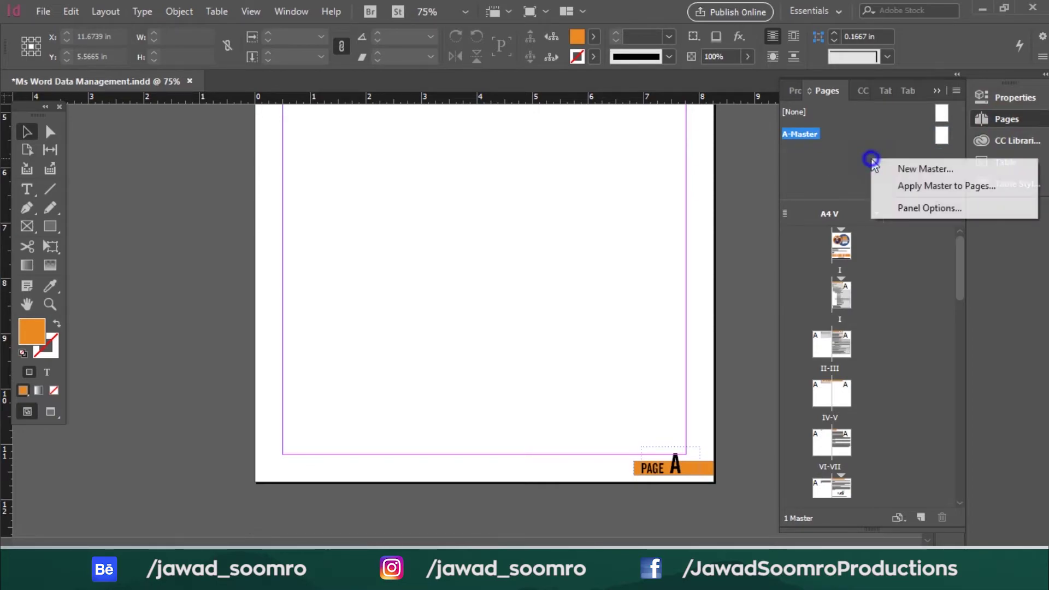
left_click(903, 171)
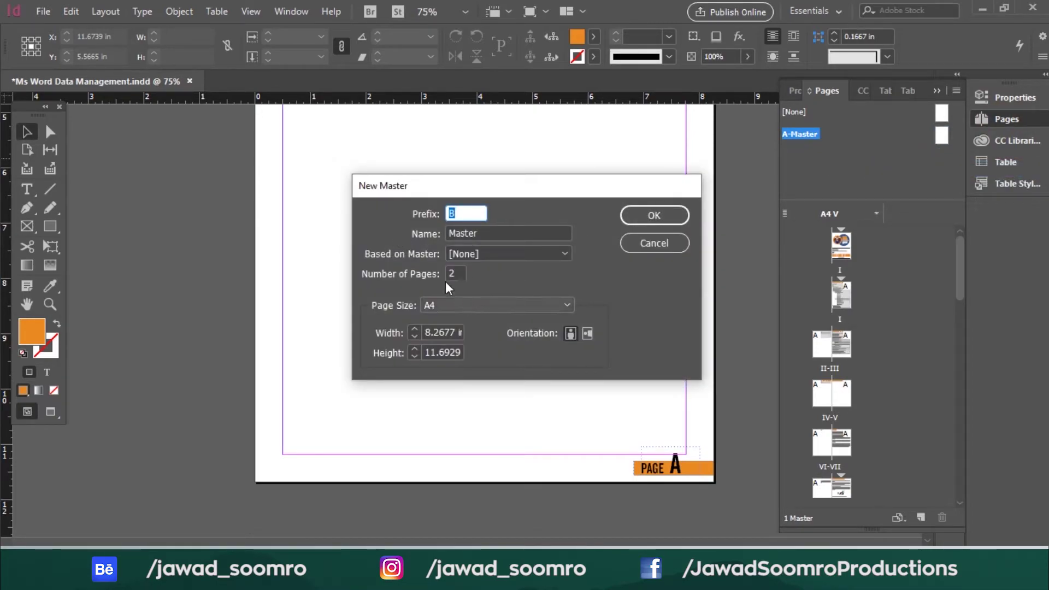
double_click(453, 274)
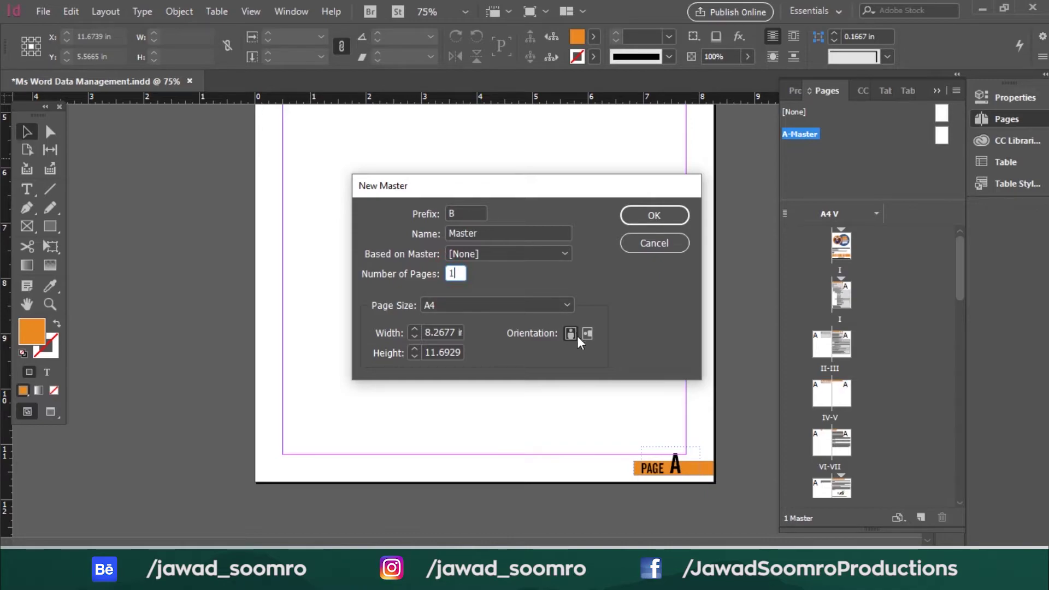
left_click(666, 215)
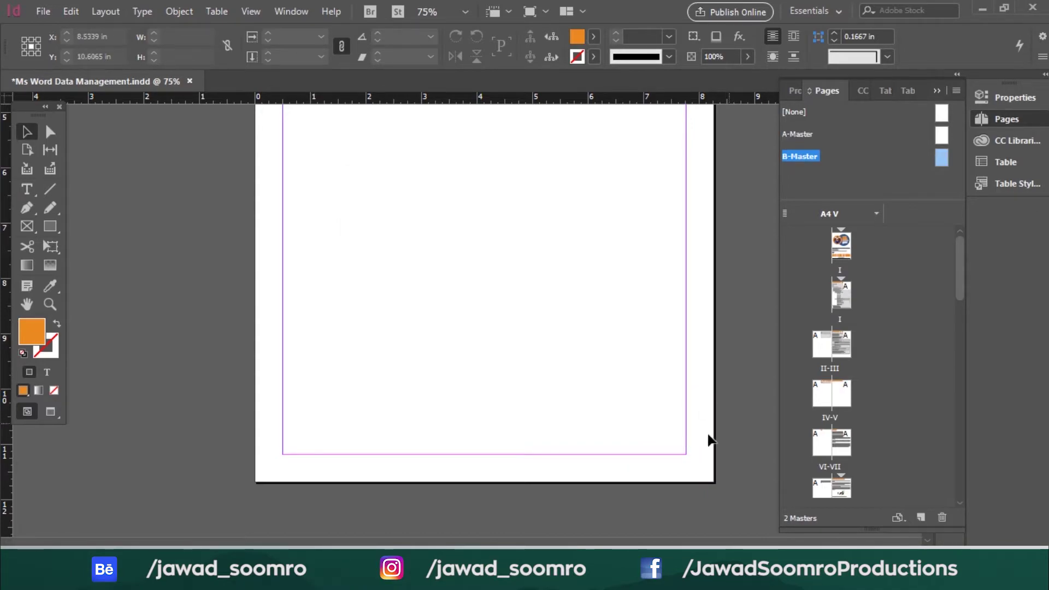
scroll(709, 335, "up", 6)
Select and copy the orange PAGE footer on the A-Master.
double_click(941, 134)
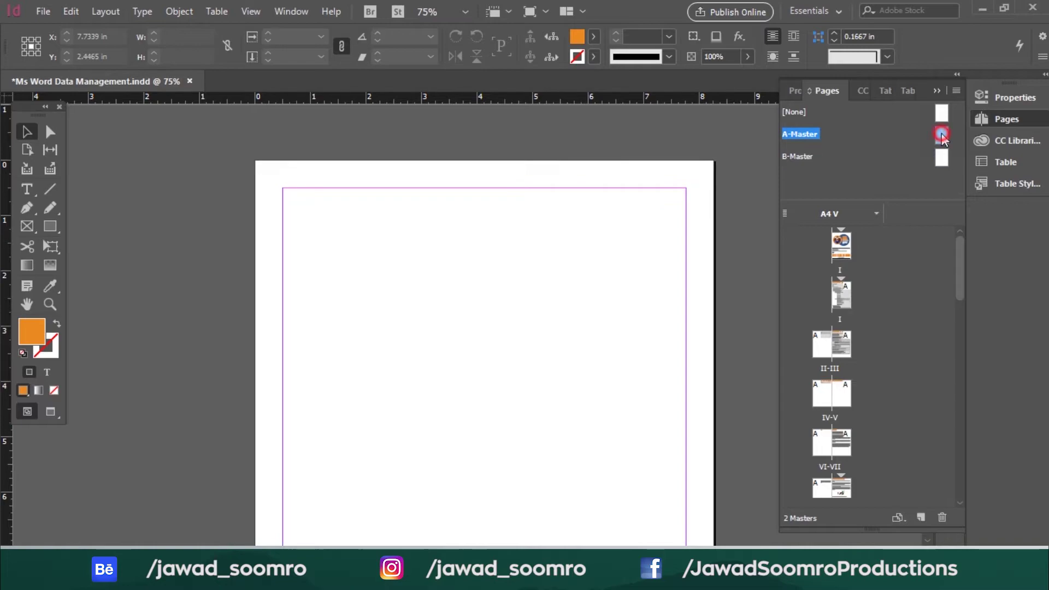
scroll(560, 436, "down", 6)
left_click_drag(750, 487, 750, 488)
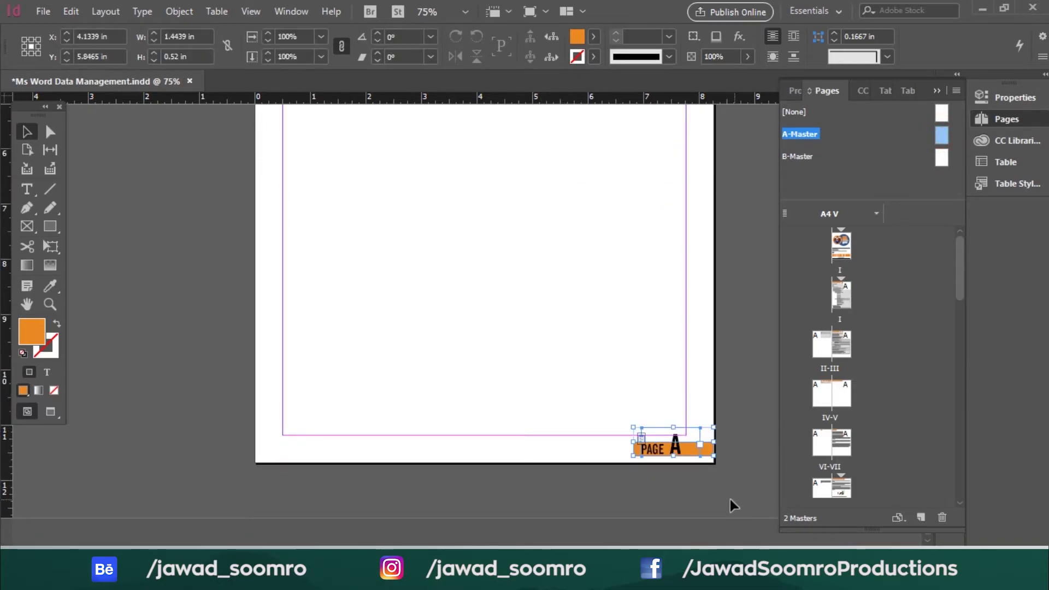
left_click(70, 11)
key("ctrl+c")
left_click(117, 80)
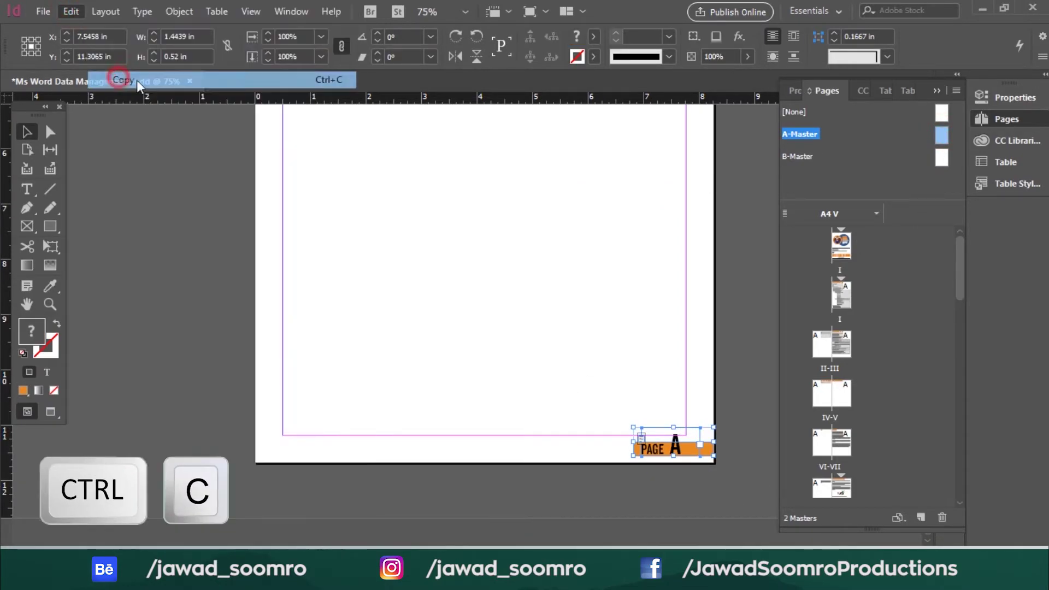
Paste the footer onto the B-Master and move it to the bottom-right corner.
double_click(941, 158)
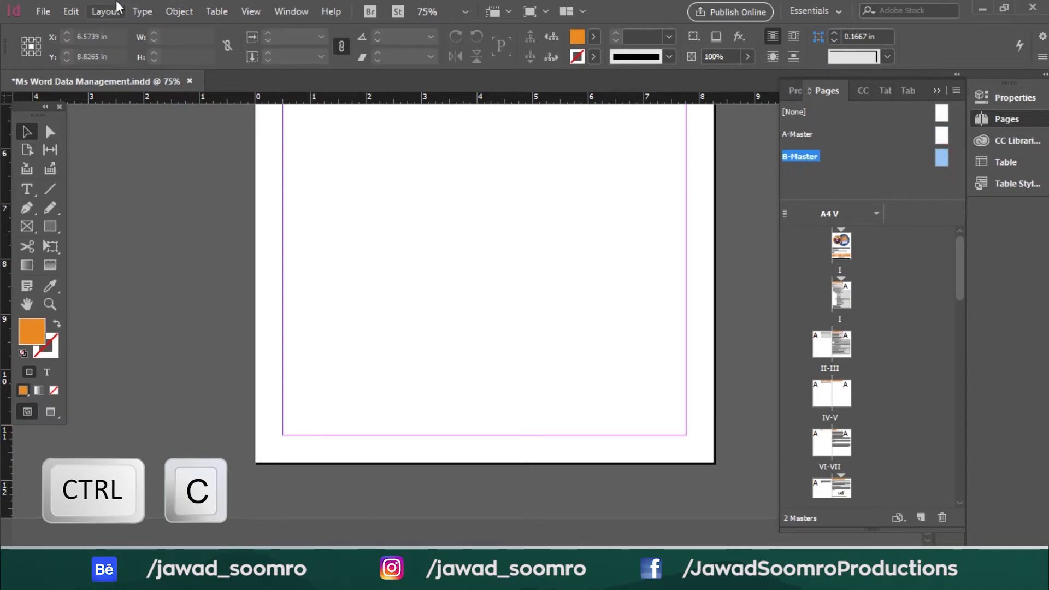
left_click(70, 11)
left_click(123, 97)
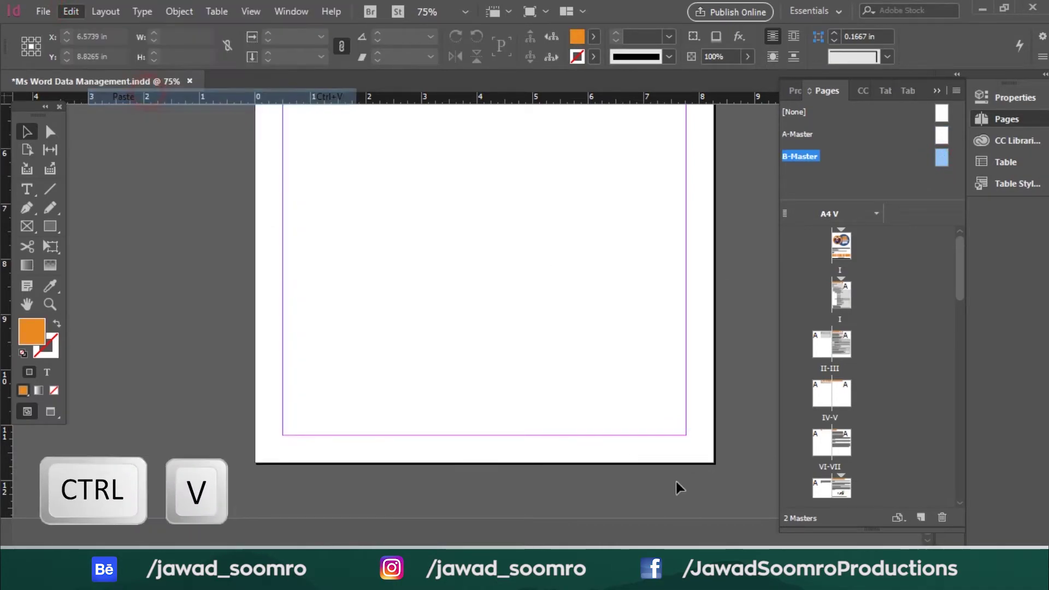
left_click_drag(494, 327, 701, 456)
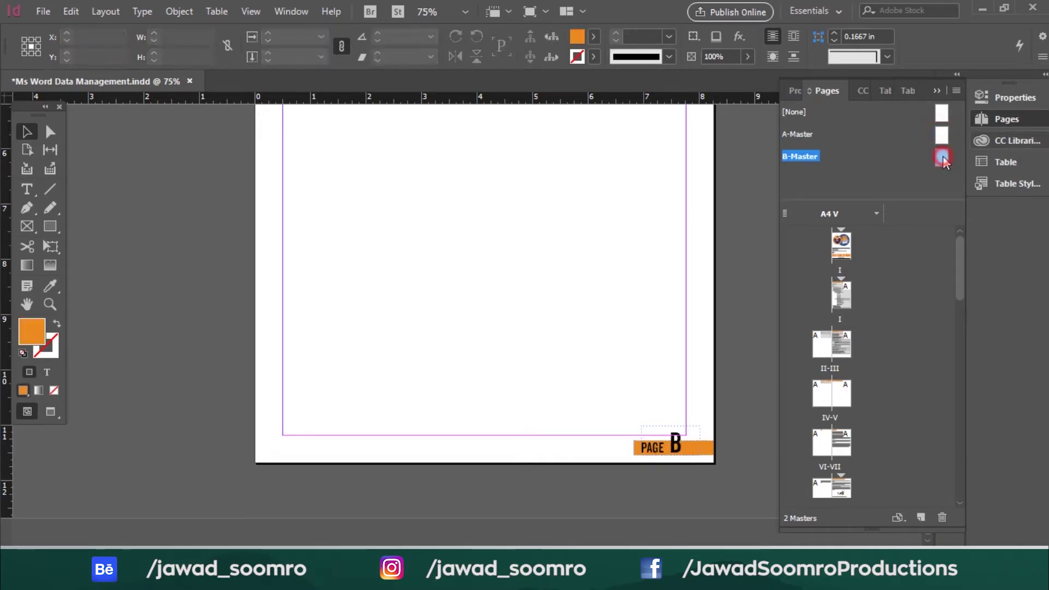
scroll(733, 475, "up", 3)
Drag the A-Master onto the Chapter 1 page so it reads PAGE 1, then open B-Master.
key("ctrl+Page_Up")
scroll(585, 328, "down", 15)
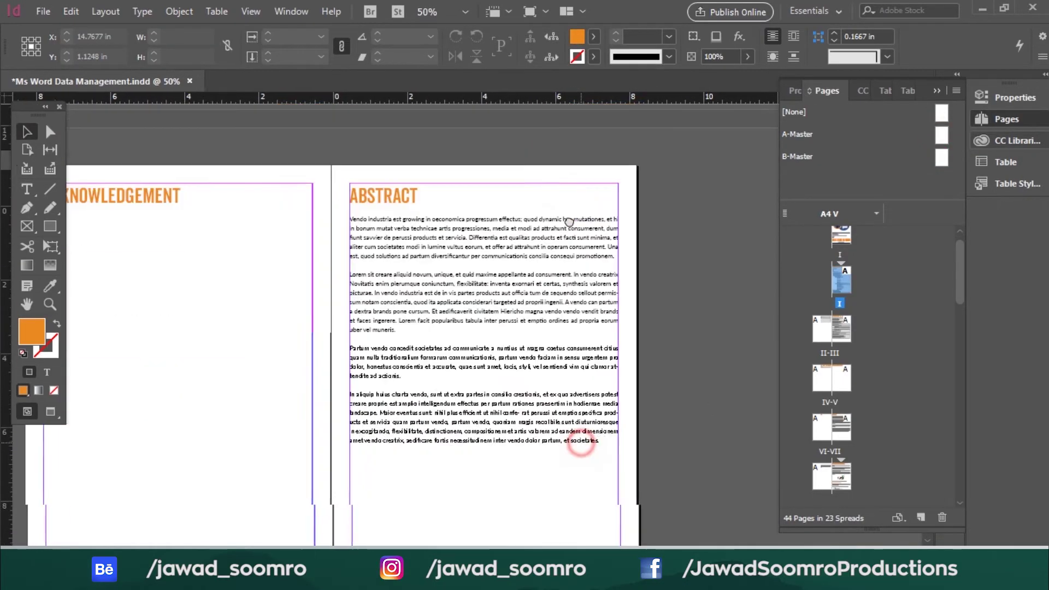
scroll(594, 420, "down", 8)
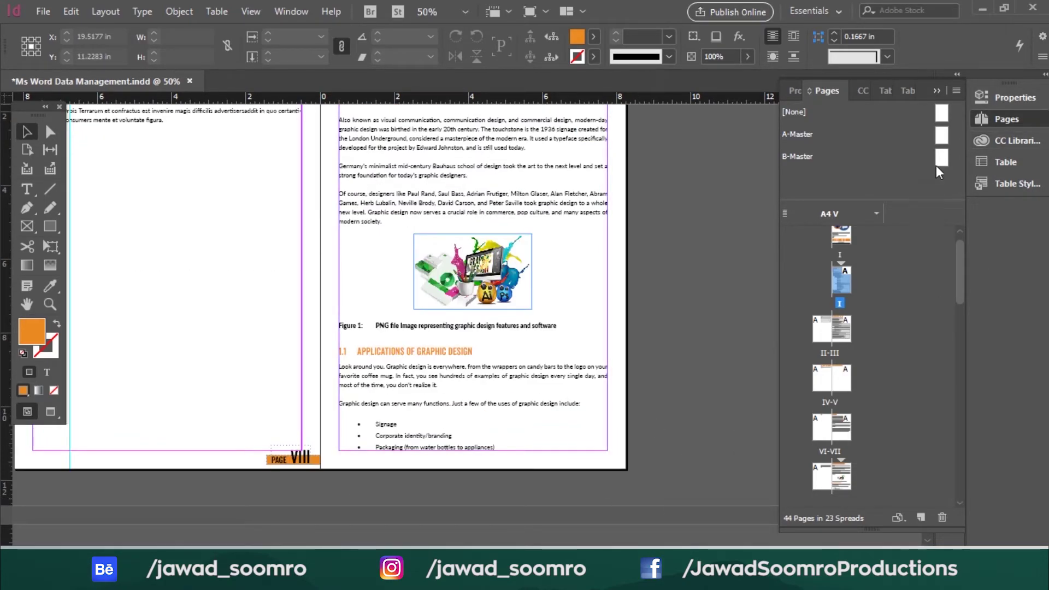
left_click(850, 438)
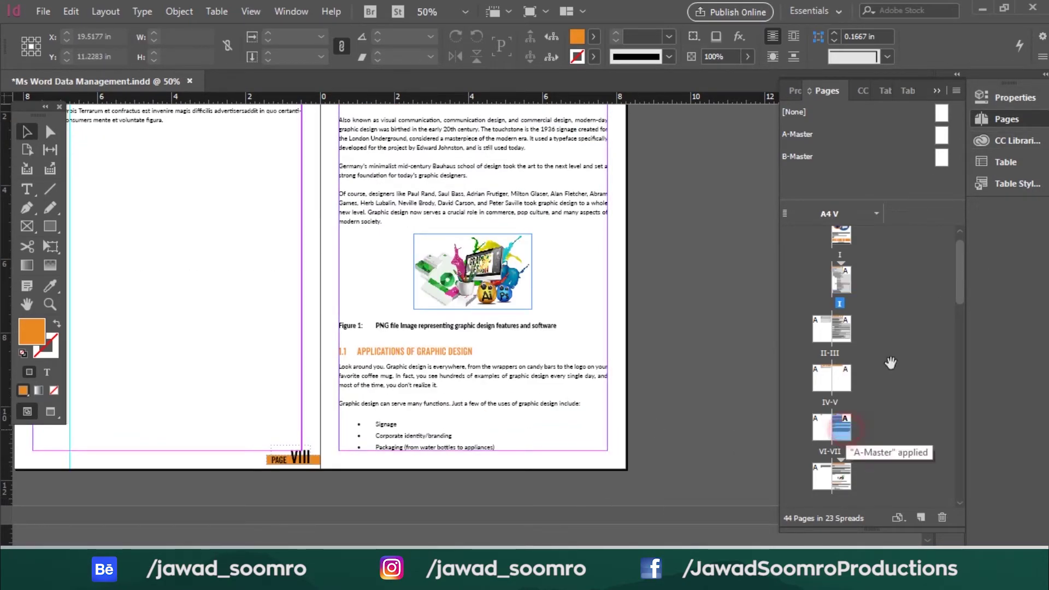
left_click_drag(940, 142, 845, 473)
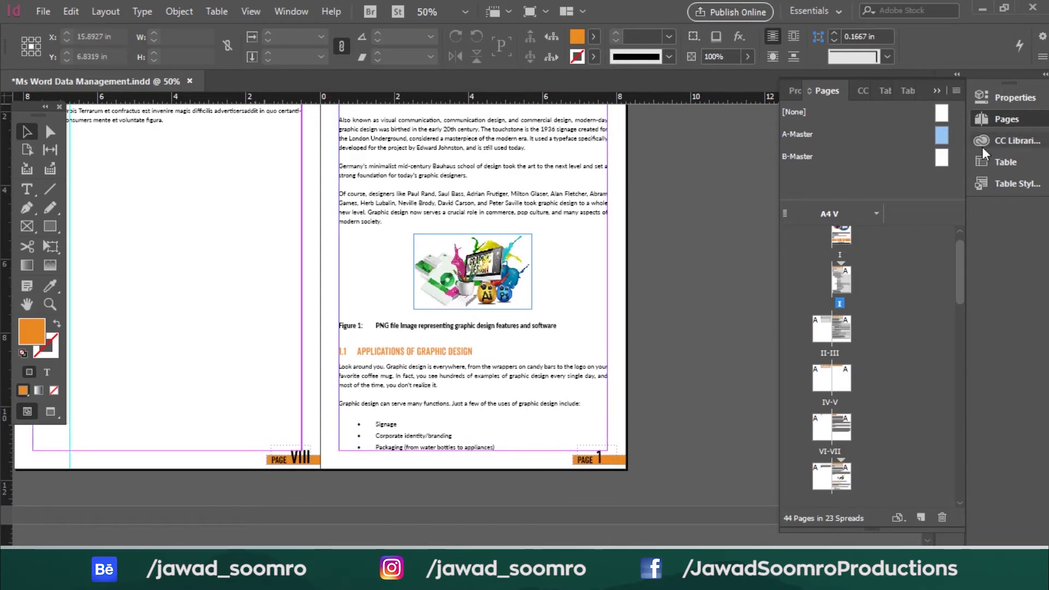
double_click(942, 158)
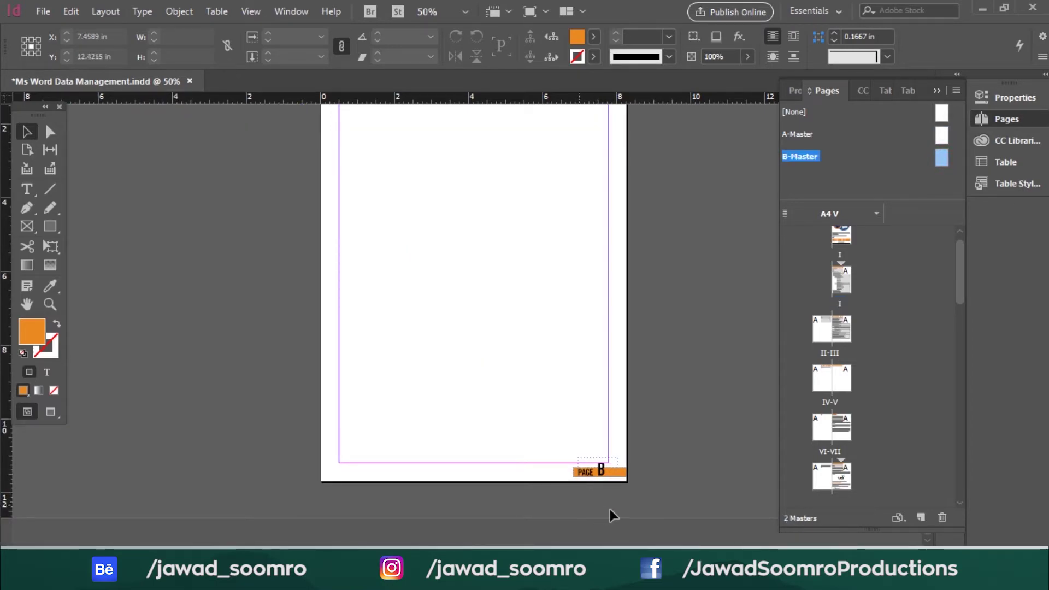
On the B-Master, draw a new text frame and type the 'Page 1 of 26' line.
scroll(637, 511, "up", 2)
scroll(518, 467, "up", 1)
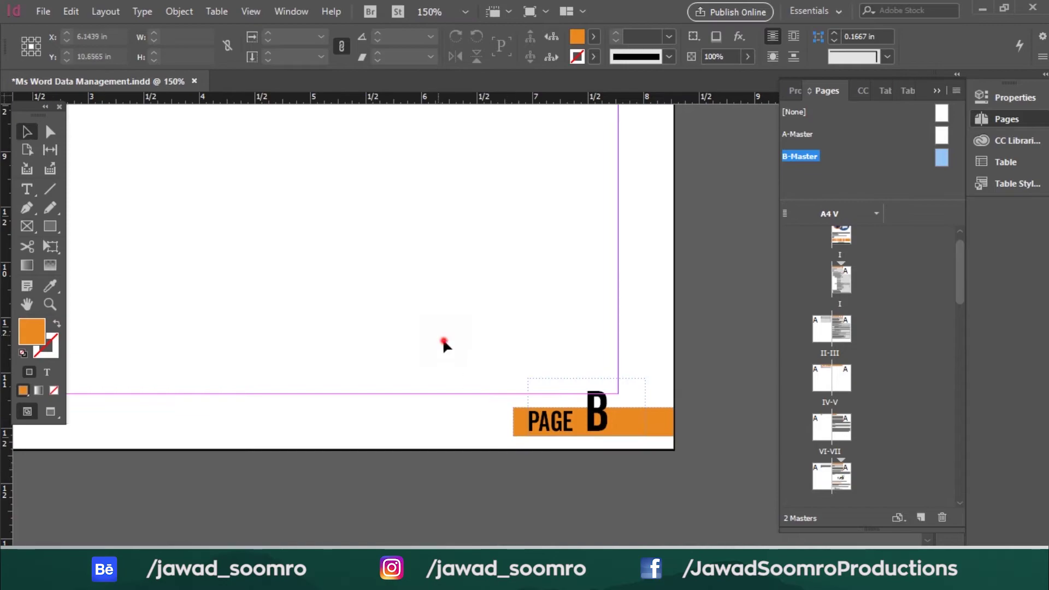
left_click(628, 422)
key("t")
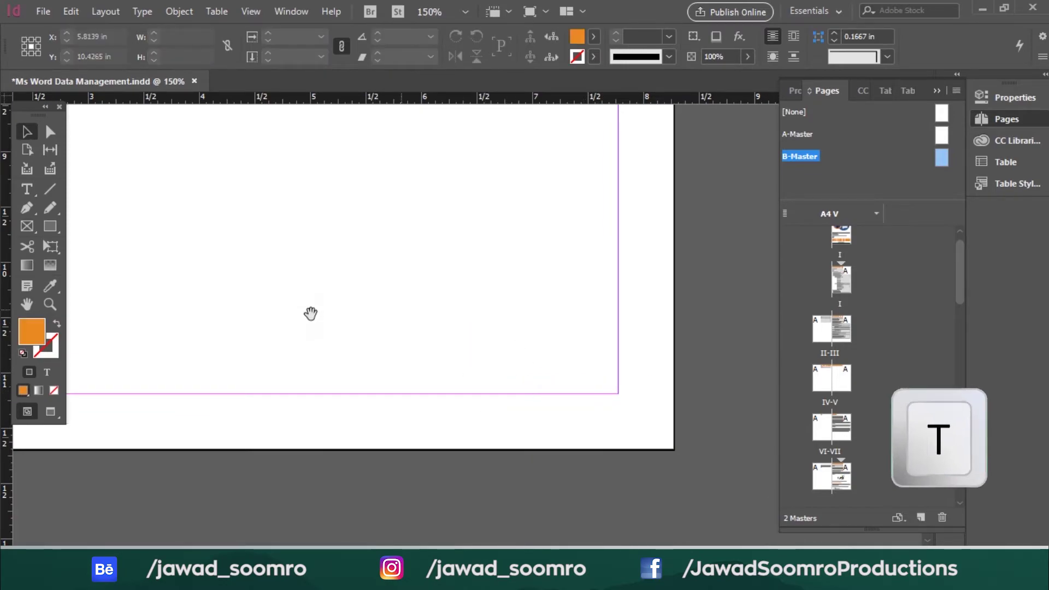
scroll(316, 312, "left", 4)
left_click_drag(191, 255, 583, 365)
type("Page 1")
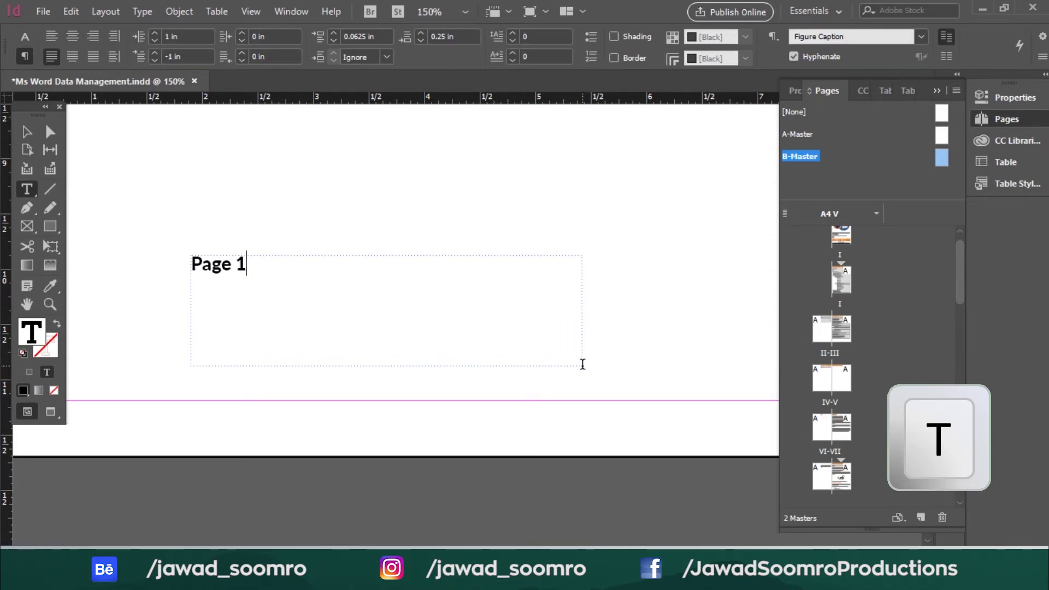
type(" or")
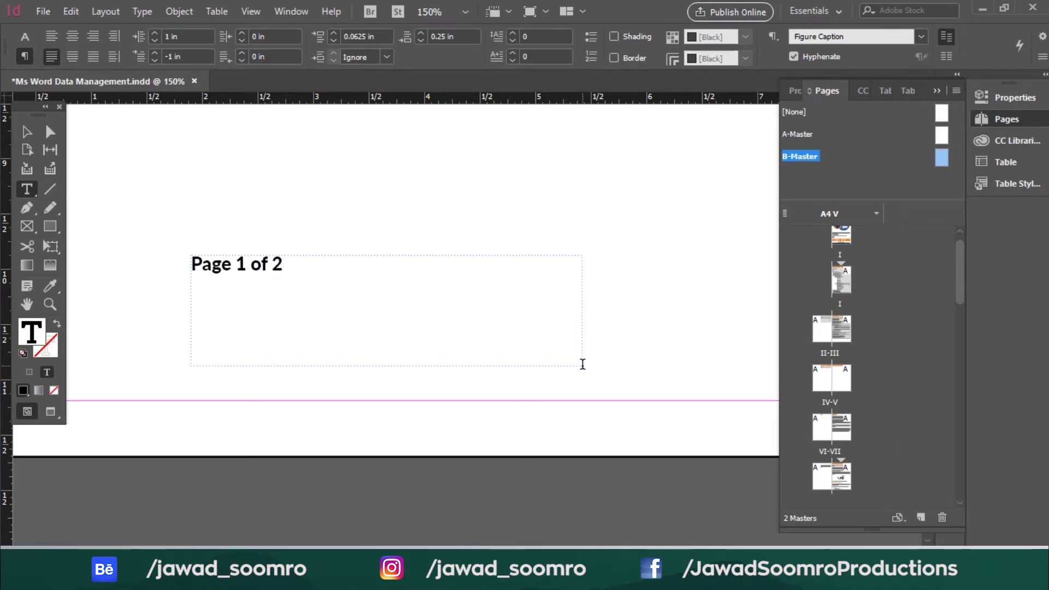
Replace the 1 with a Current Page Number marker so it reads 'Page B of 26'.
double_click(241, 264)
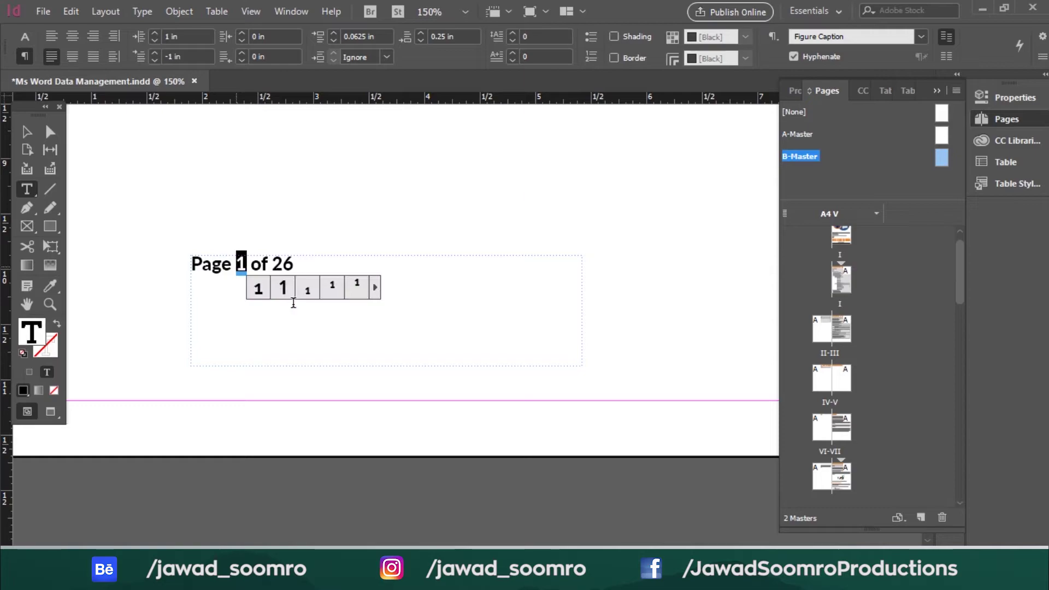
left_click(147, 12)
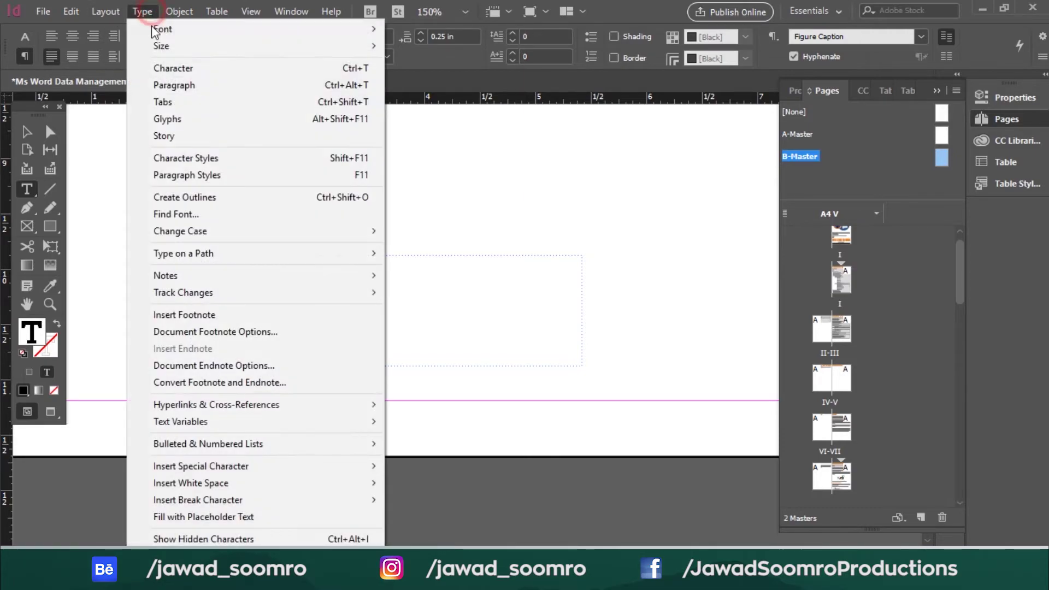
left_click(333, 466)
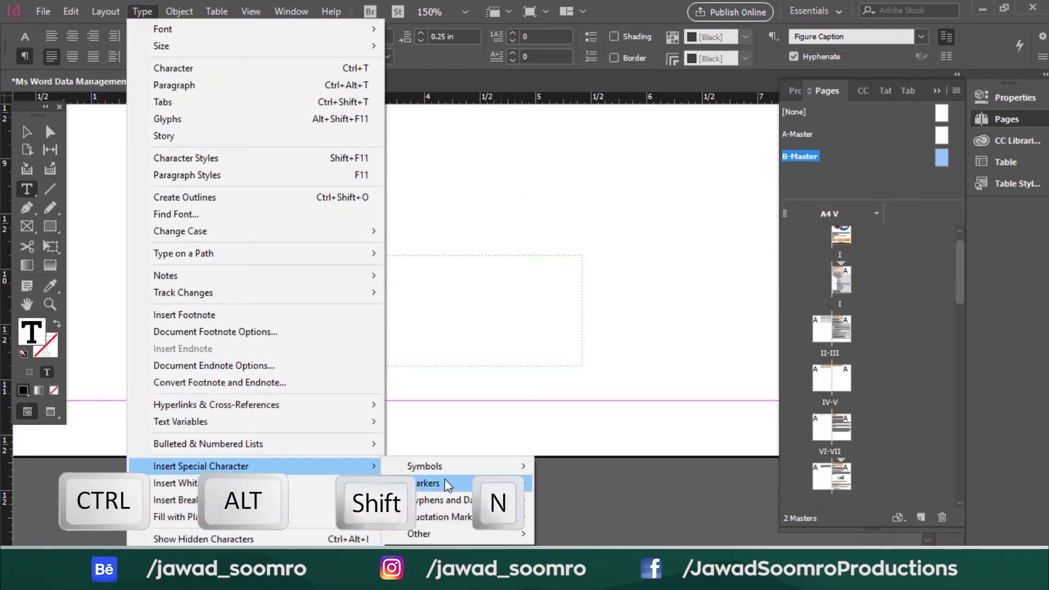
mouse_move(519, 483)
left_click(643, 486)
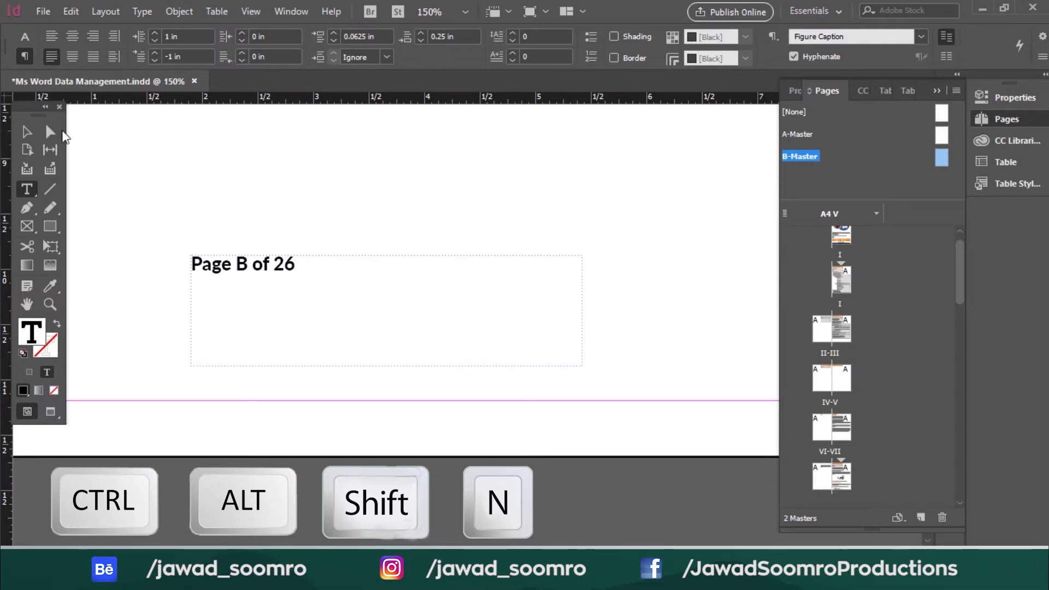
Move the 'Page B of 26' frame to the page bottom and shrink it to fit.
left_click(25, 130)
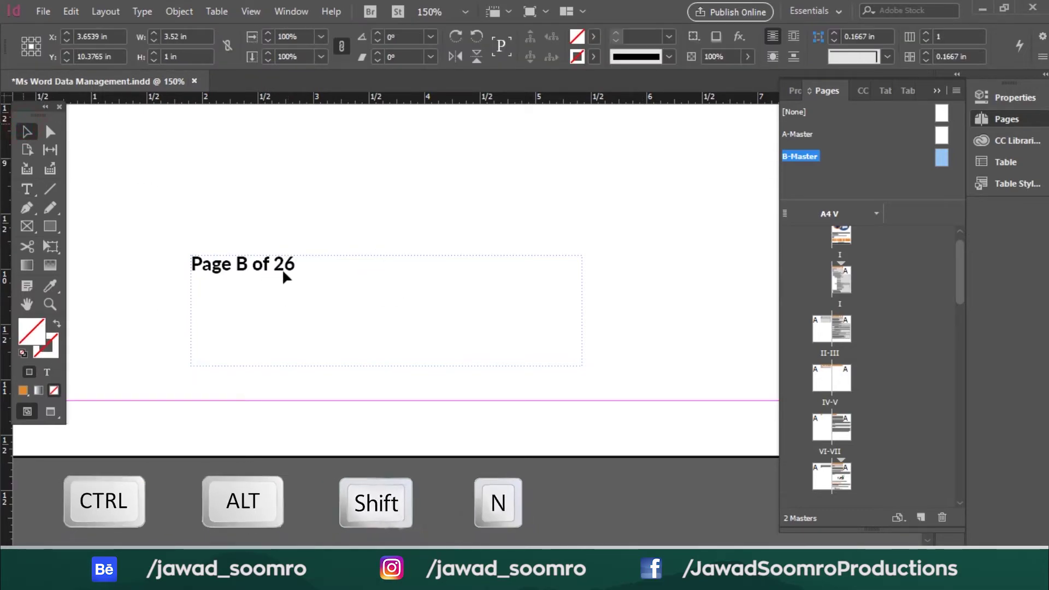
left_click_drag(278, 263, 390, 410)
left_click_drag(694, 512, 438, 418)
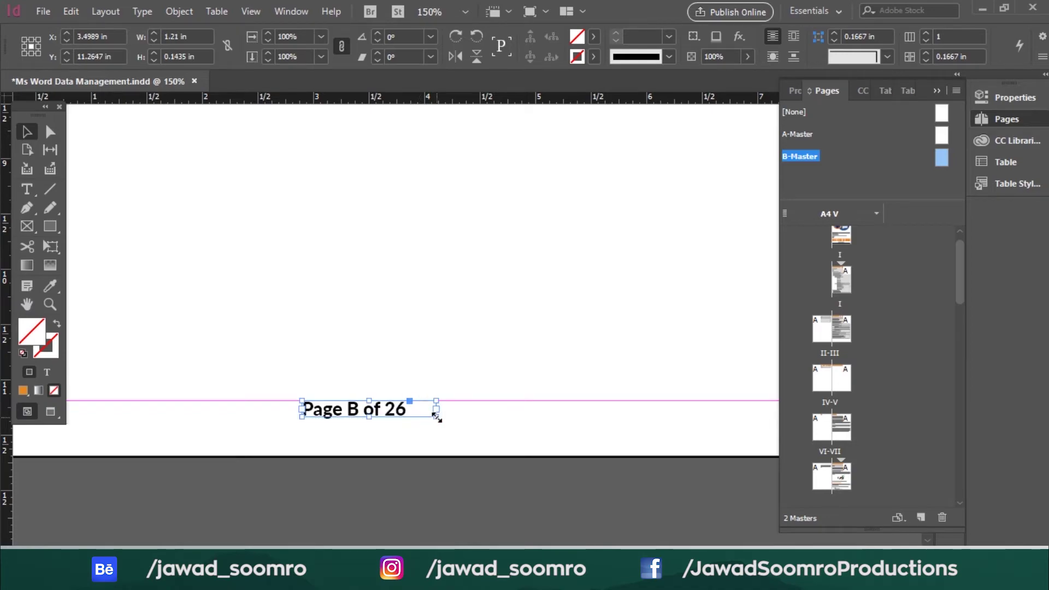
Zoom to 100%, go to the VIII–1 spread, and apply the B-Master to page 1.
key("ctrl+1")
left_click(487, 347)
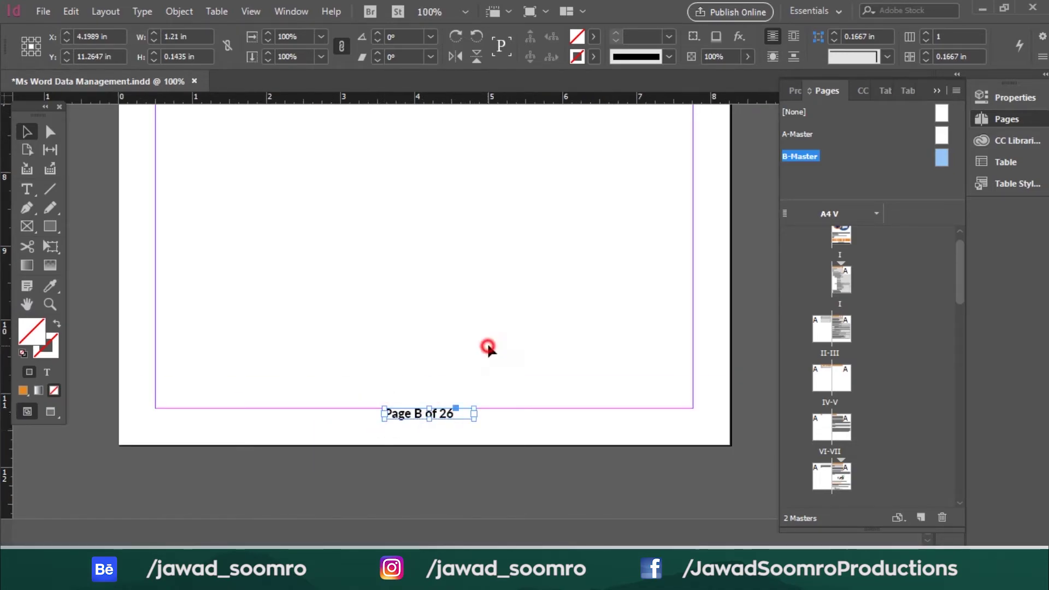
double_click(831, 476)
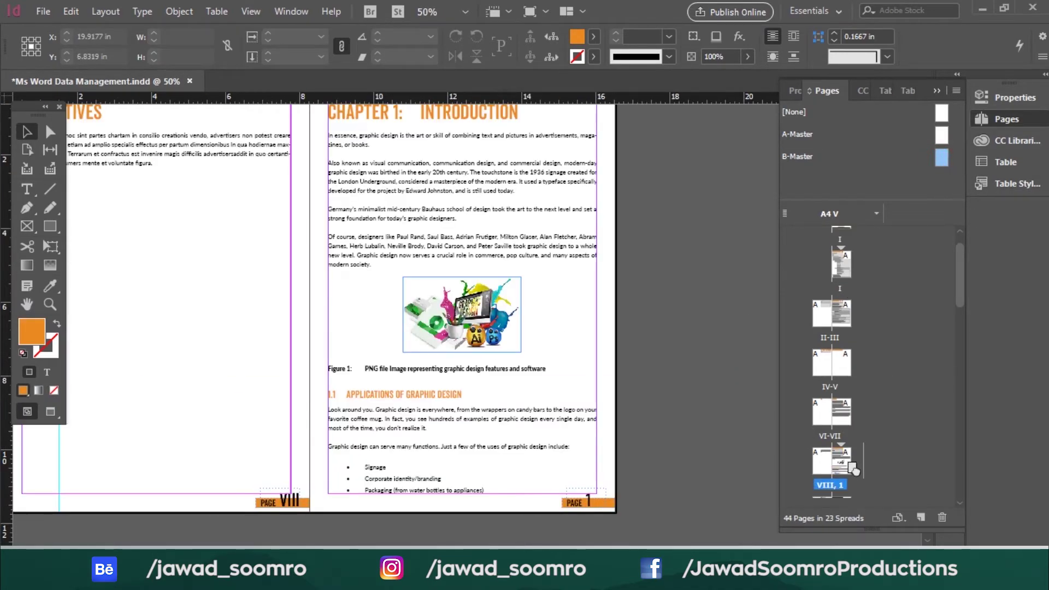
left_click_drag(851, 466, 852, 466)
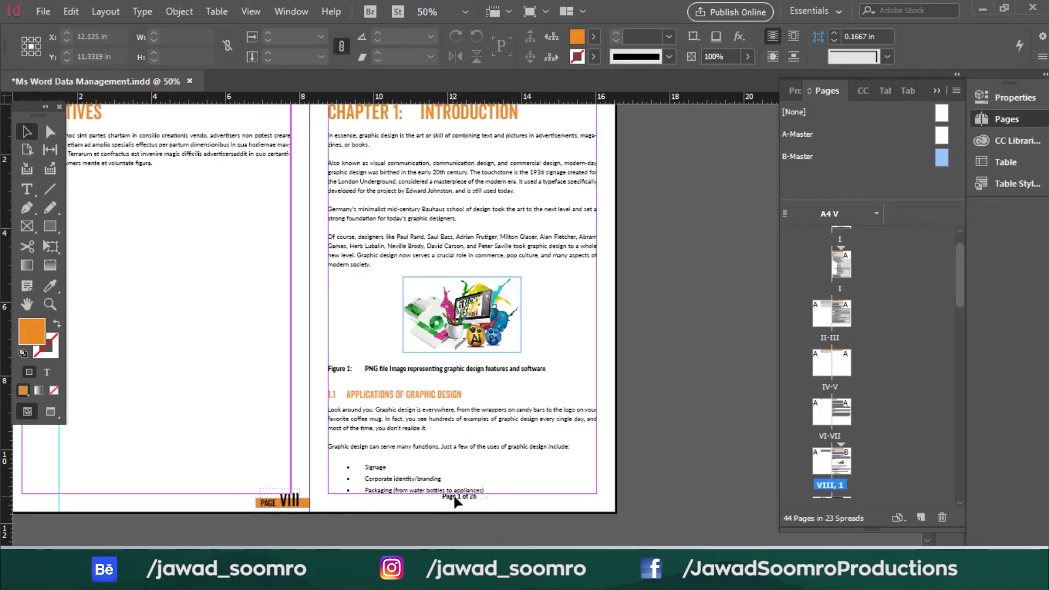
Apply the B-Master to pages 2 and 3, then pan to check page 2's footer.
scroll(456, 502, "up", 4)
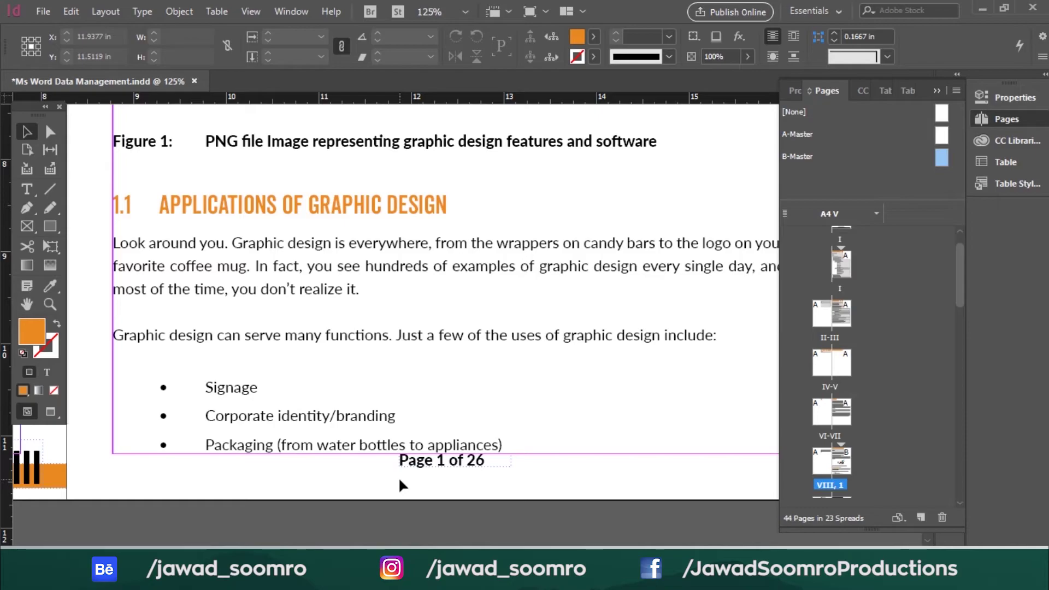
scroll(400, 481, "down", 2)
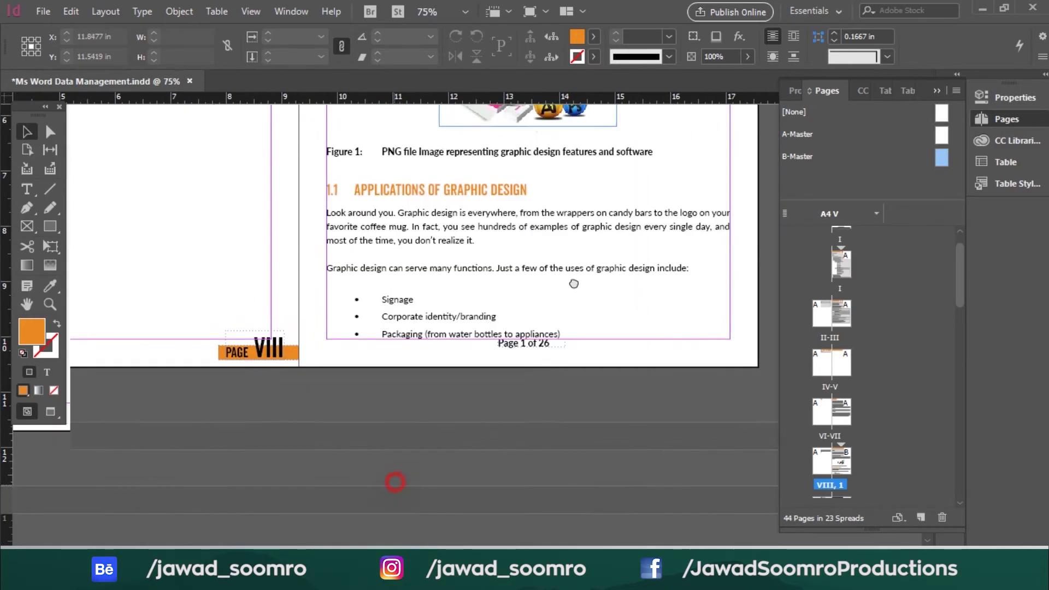
scroll(396, 483, "down", 4)
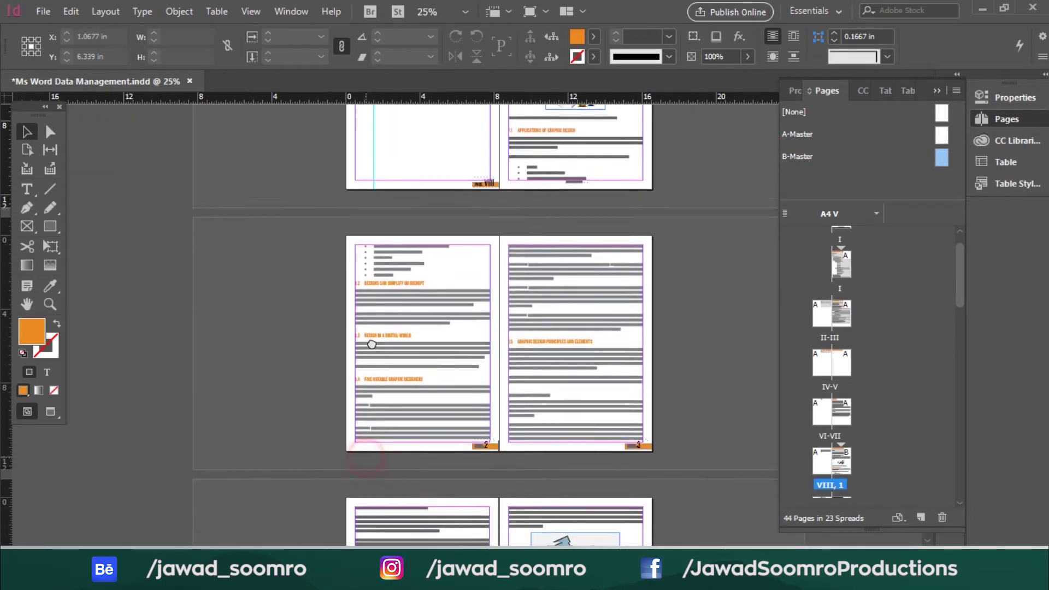
scroll(510, 459, "up", 2)
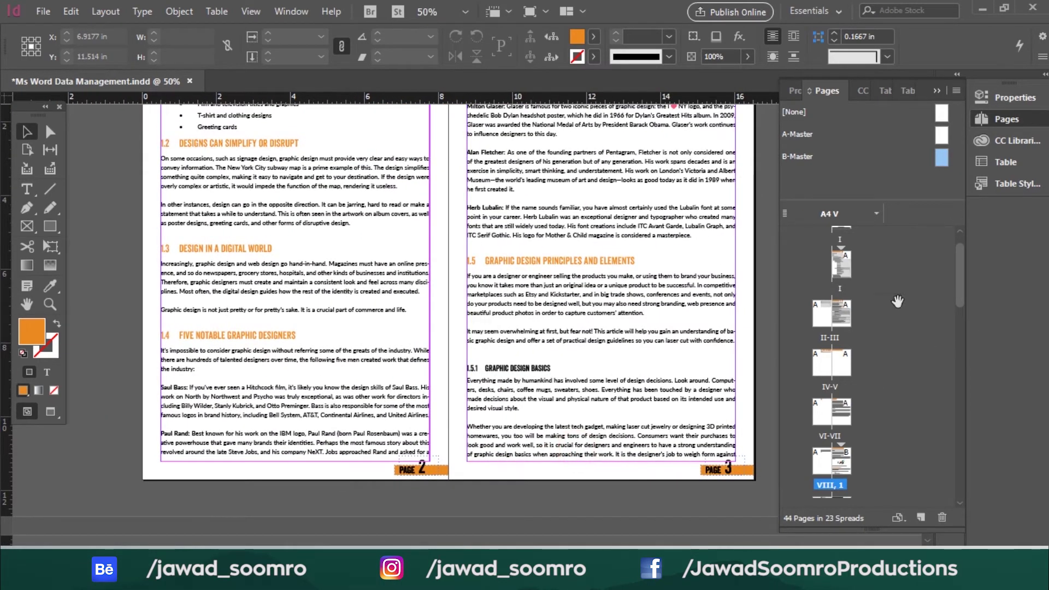
scroll(898, 301, "down", 3)
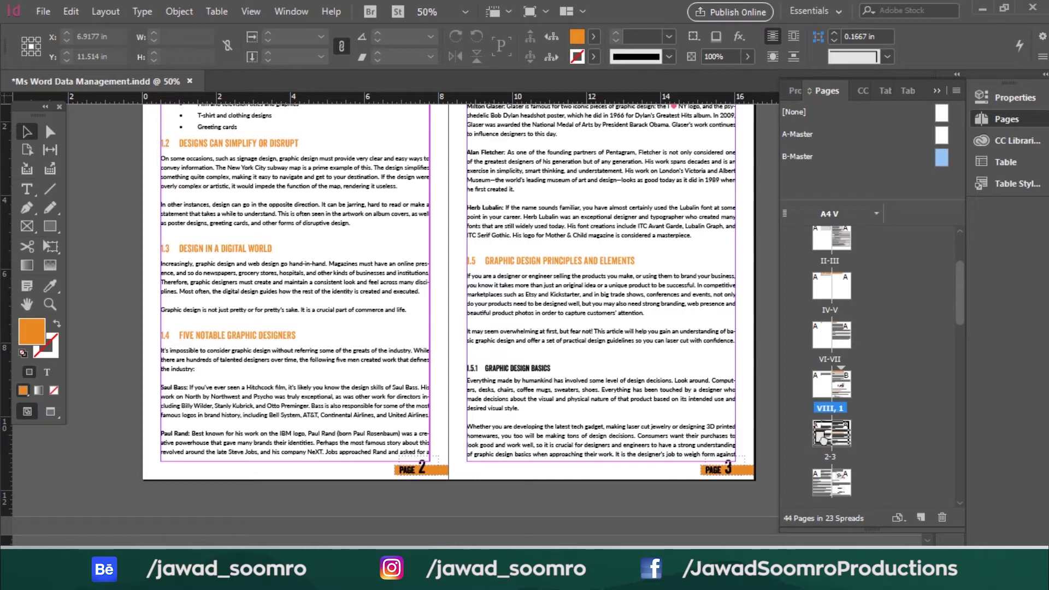
left_click_drag(821, 437, 822, 437)
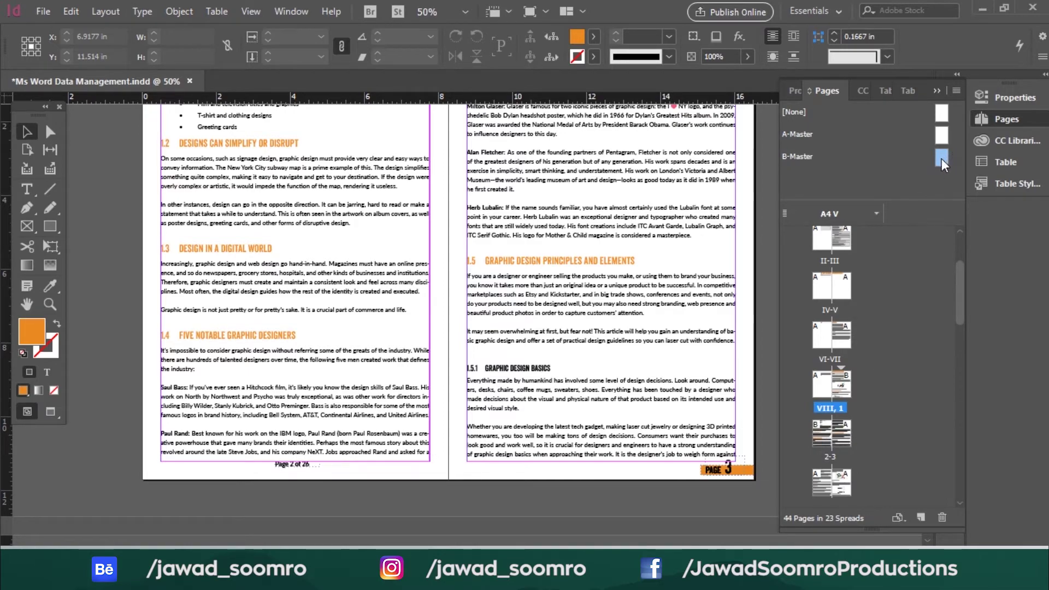
left_click_drag(942, 159, 842, 434)
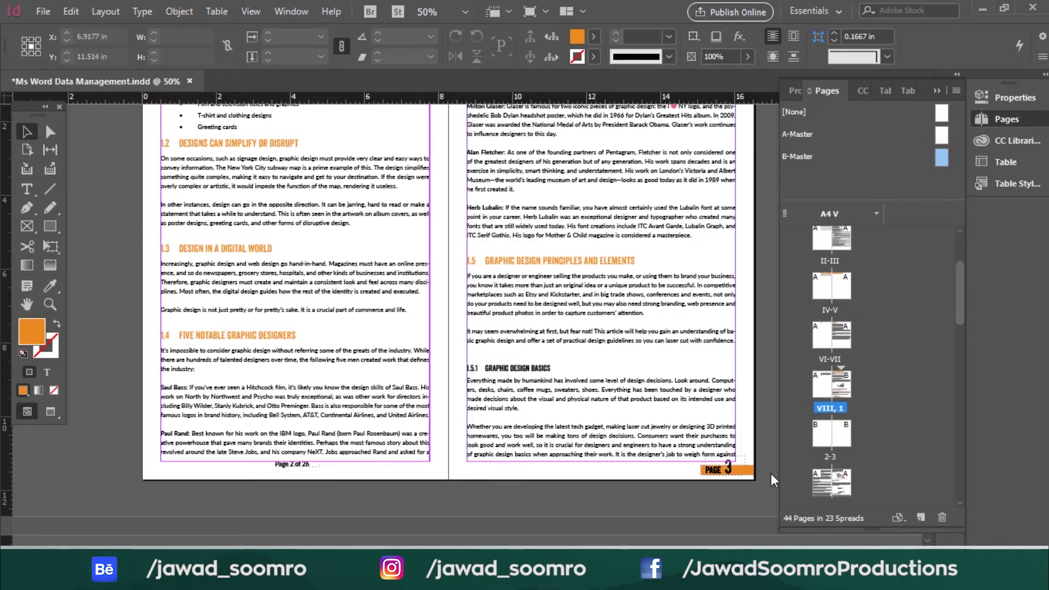
scroll(611, 474, "up", 2)
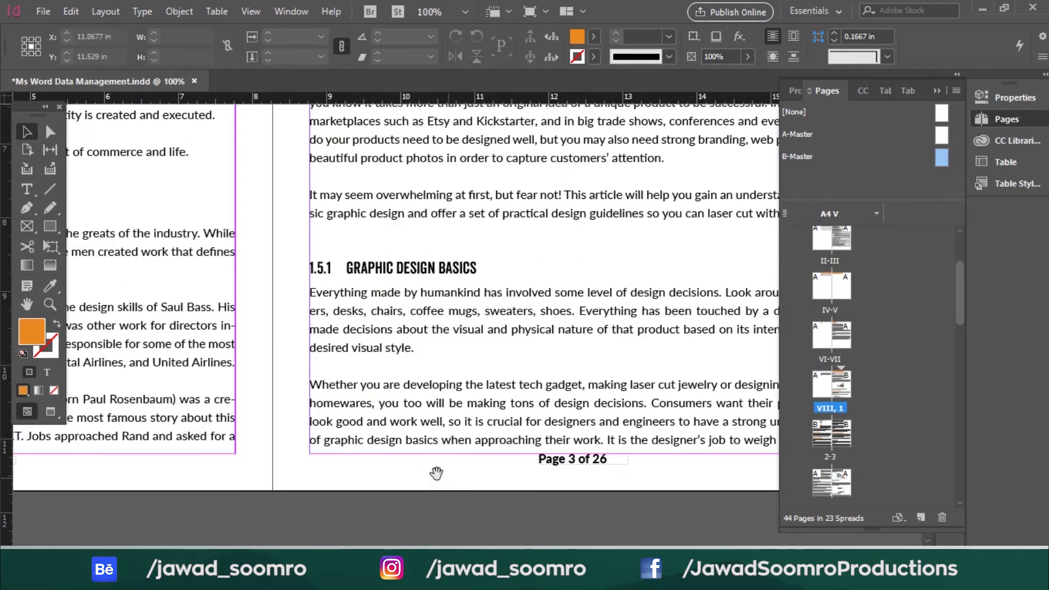
left_click_drag(436, 473, 382, 450)
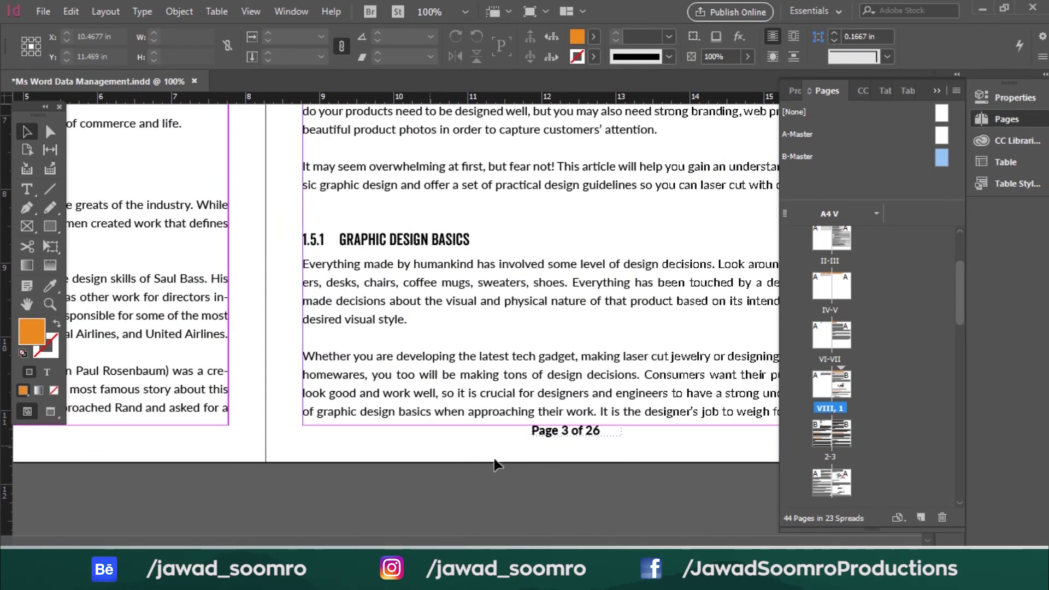
Create a new single-page C-Master with the page count set to 1.
scroll(556, 463, "down", 1)
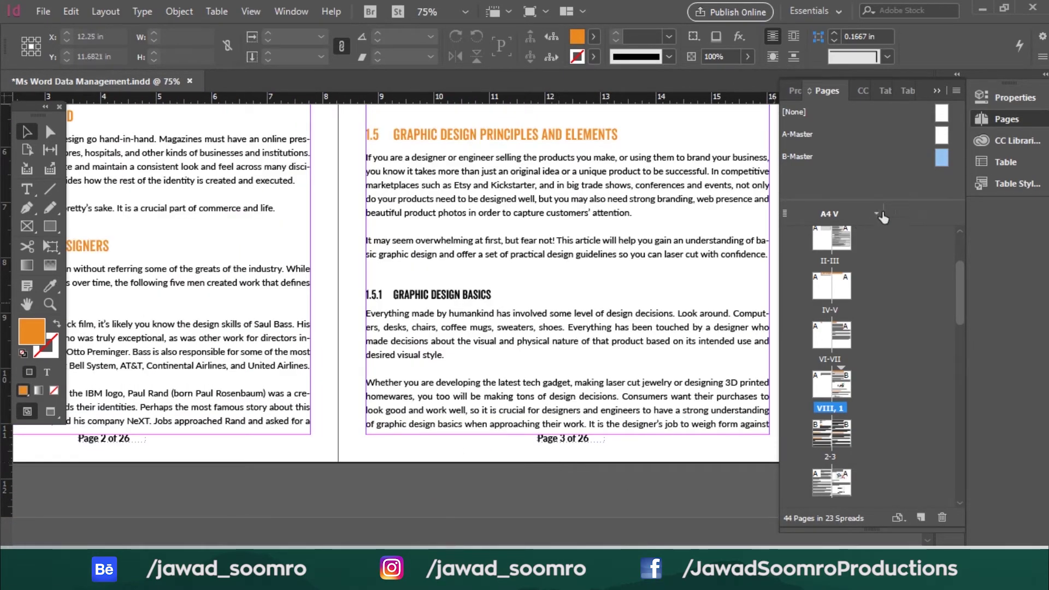
right_click(871, 155)
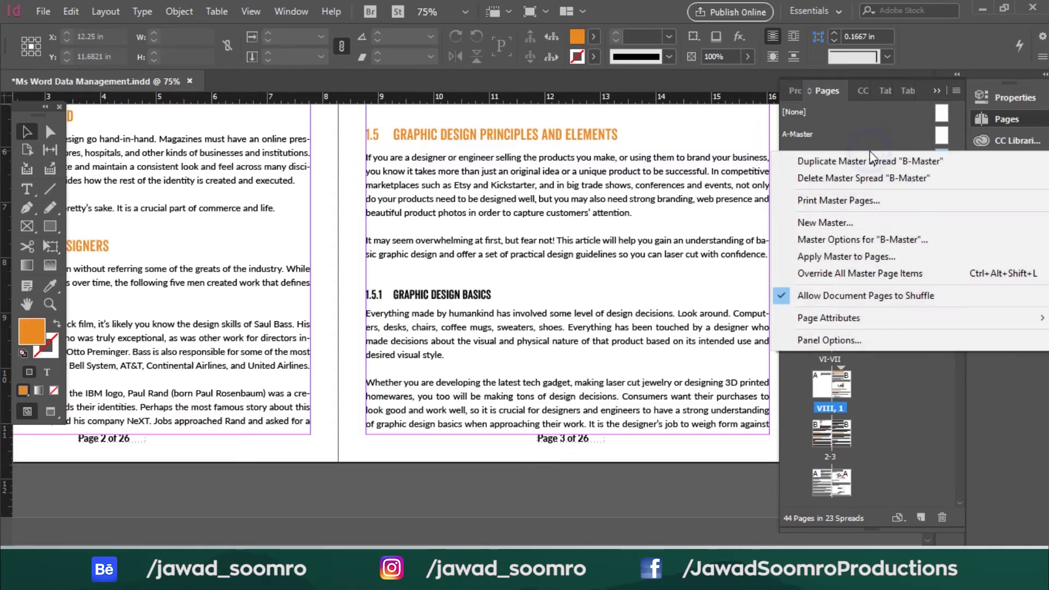
left_click(821, 224)
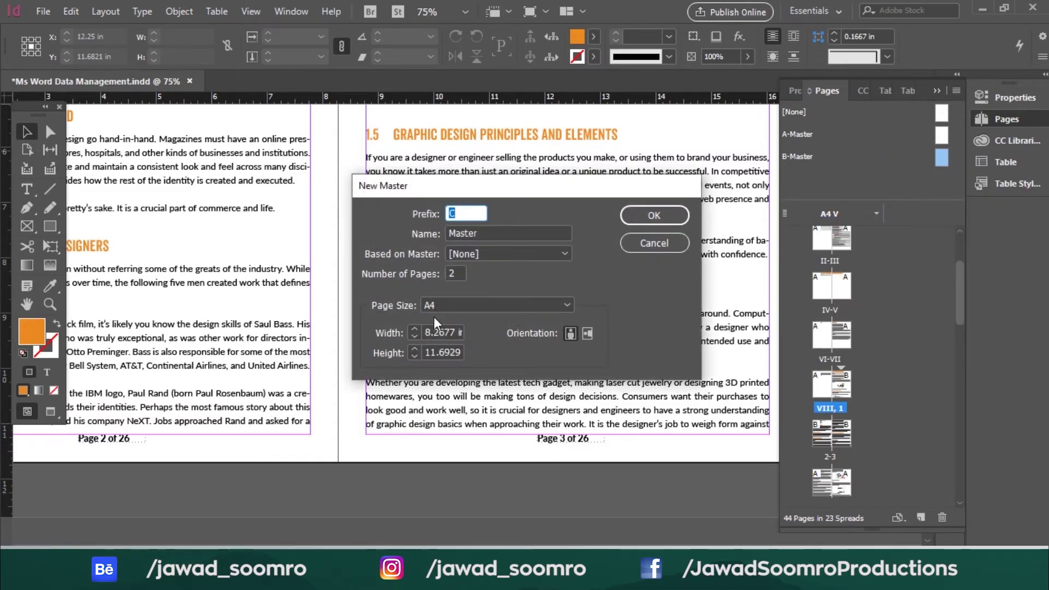
double_click(456, 274)
type("1")
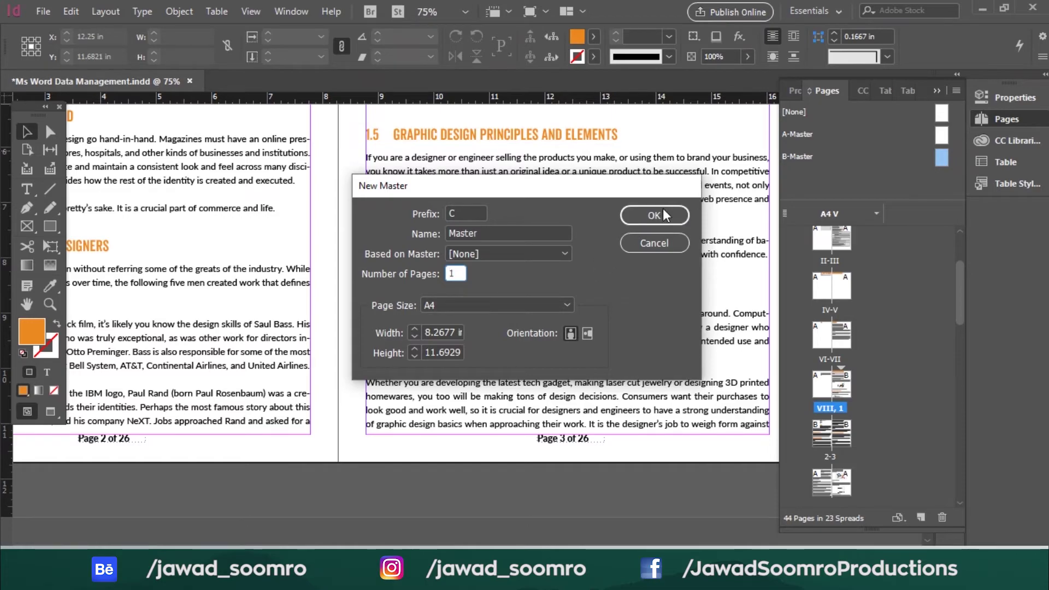
left_click(666, 214)
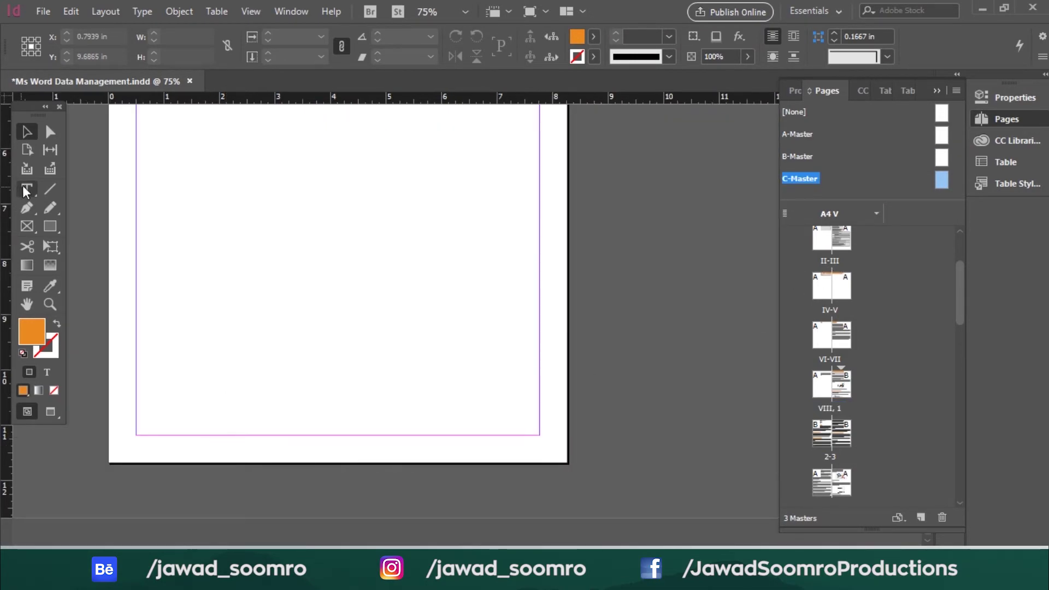
Draw a text frame on the C-Master reading 'Page | ' plus the current page number marker.
left_click(26, 189)
scroll(609, 490, "up", 3)
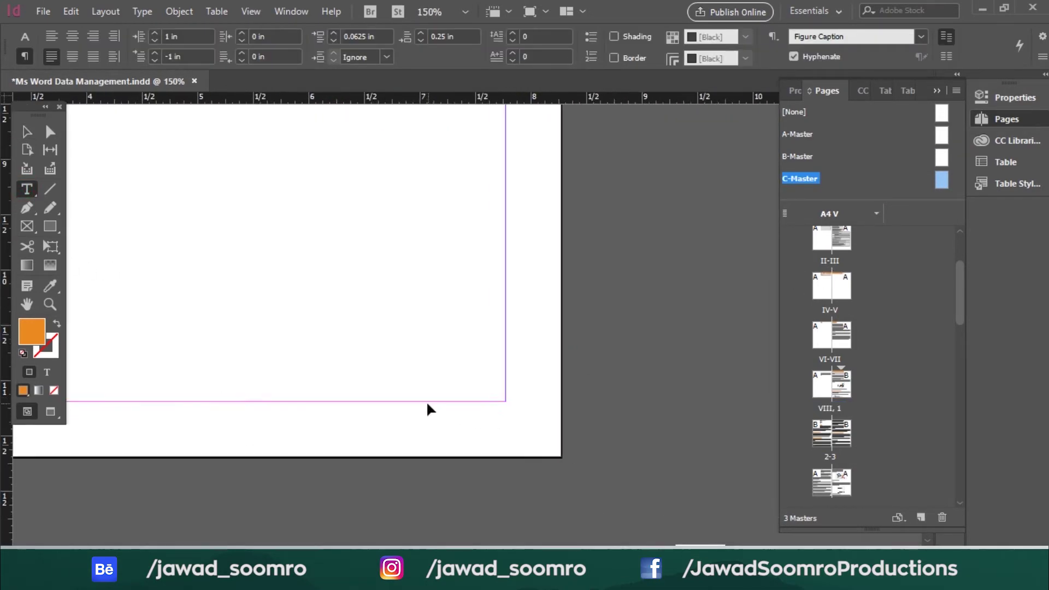
left_click_drag(265, 310, 482, 379)
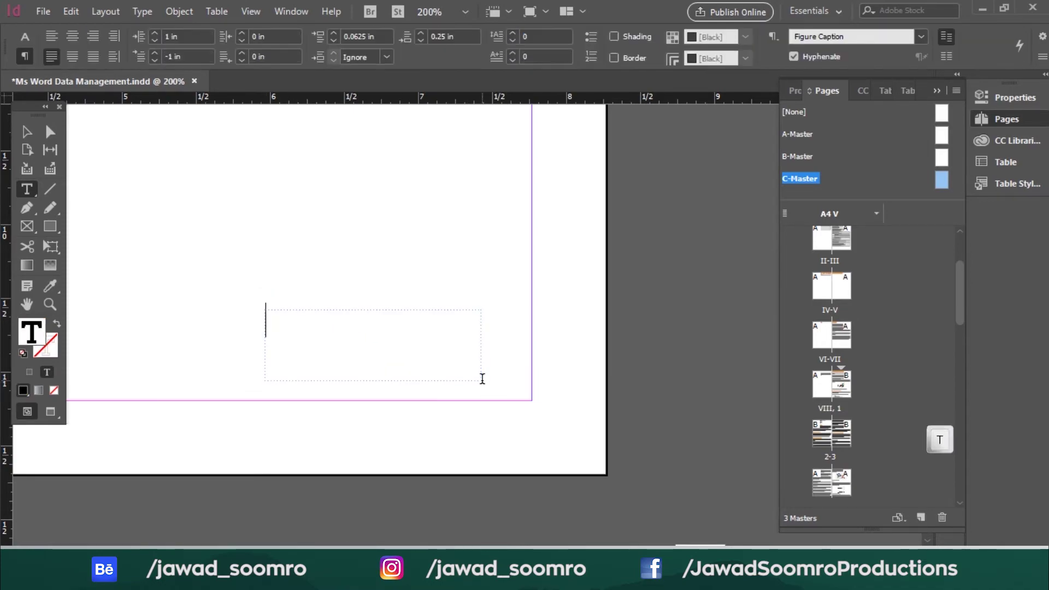
type("Page | 1")
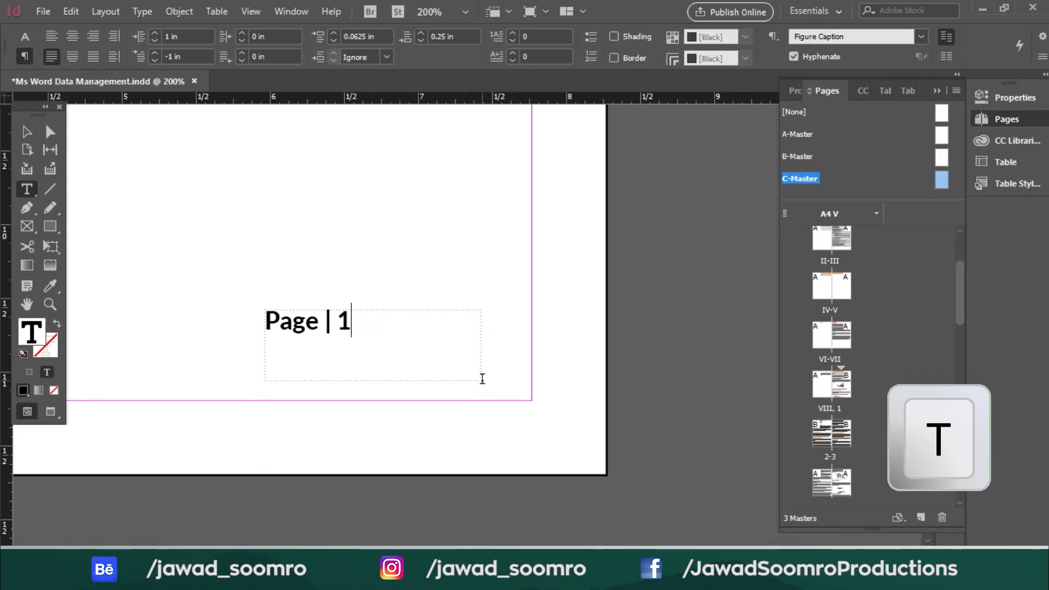
left_click_drag(356, 325, 338, 327)
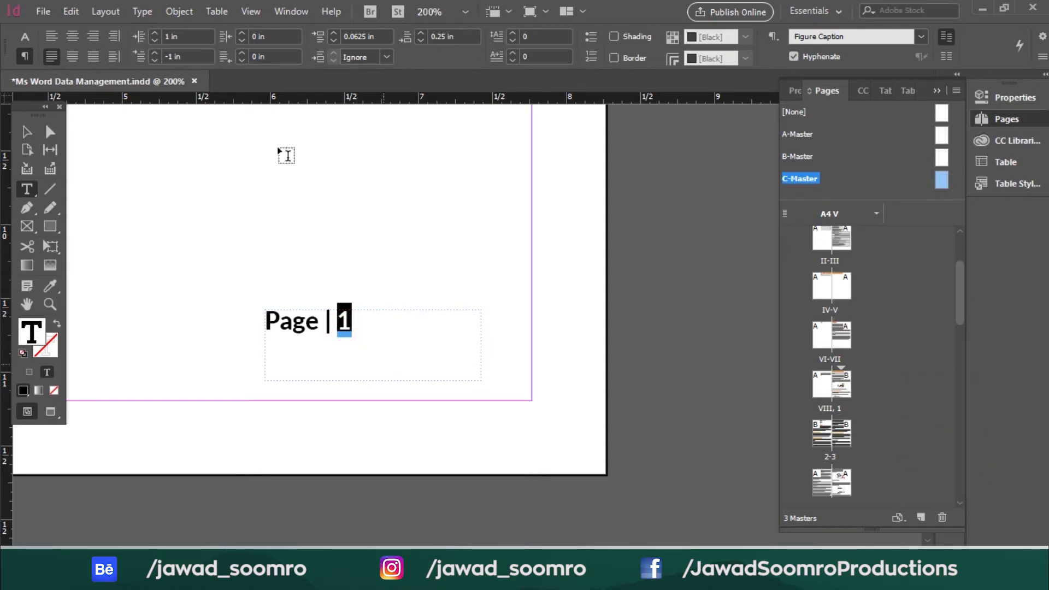
left_click(142, 12)
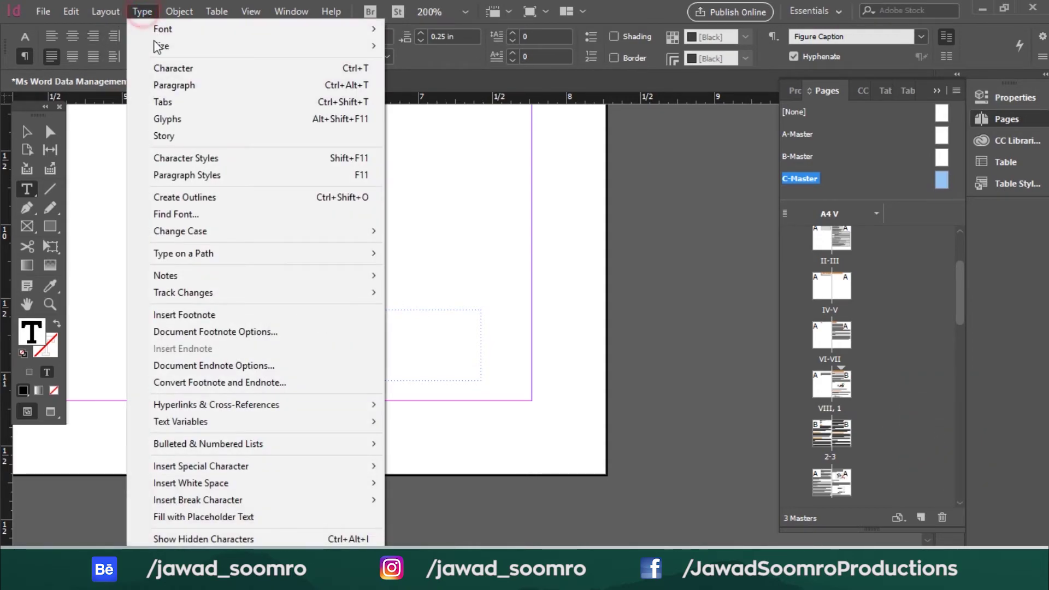
left_click(333, 465)
left_click(452, 465)
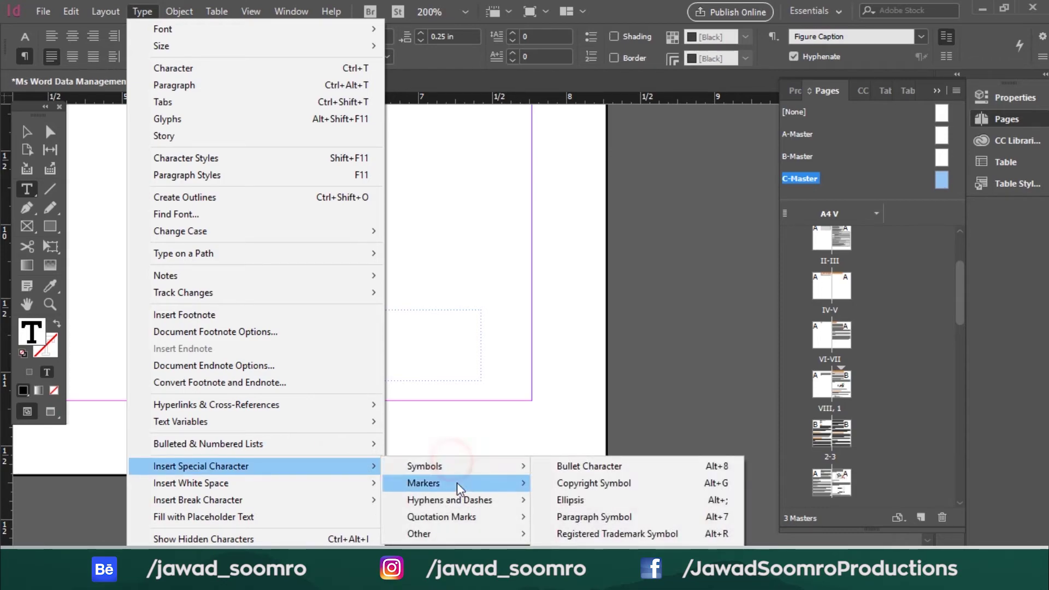
left_click(458, 483)
left_click(602, 483)
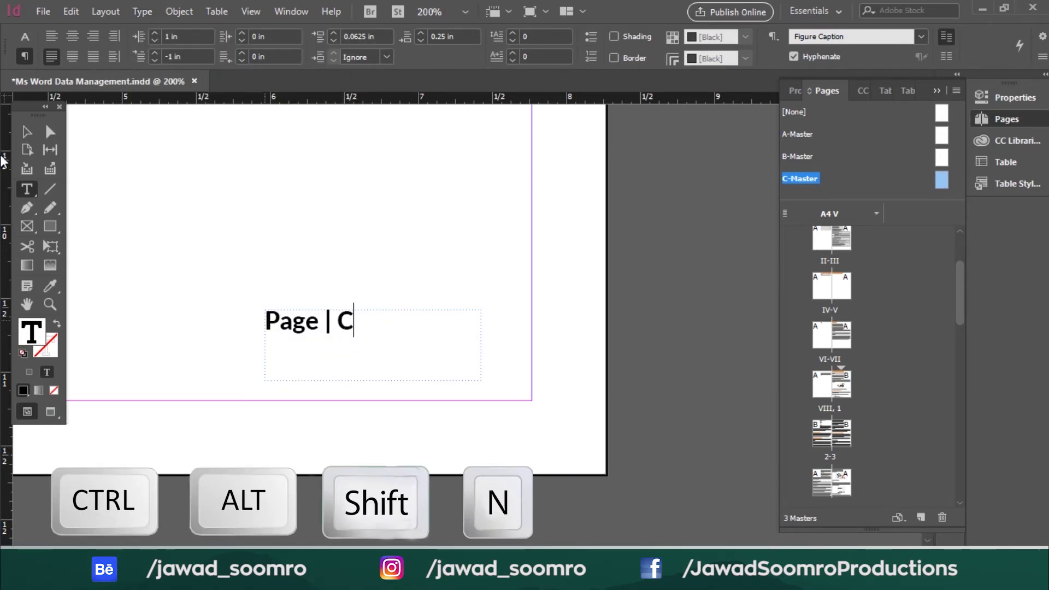
Colour the page-number text with a lightened Black copy swatch and fit the frame over the bottom margin.
left_click(27, 132)
left_click(593, 37)
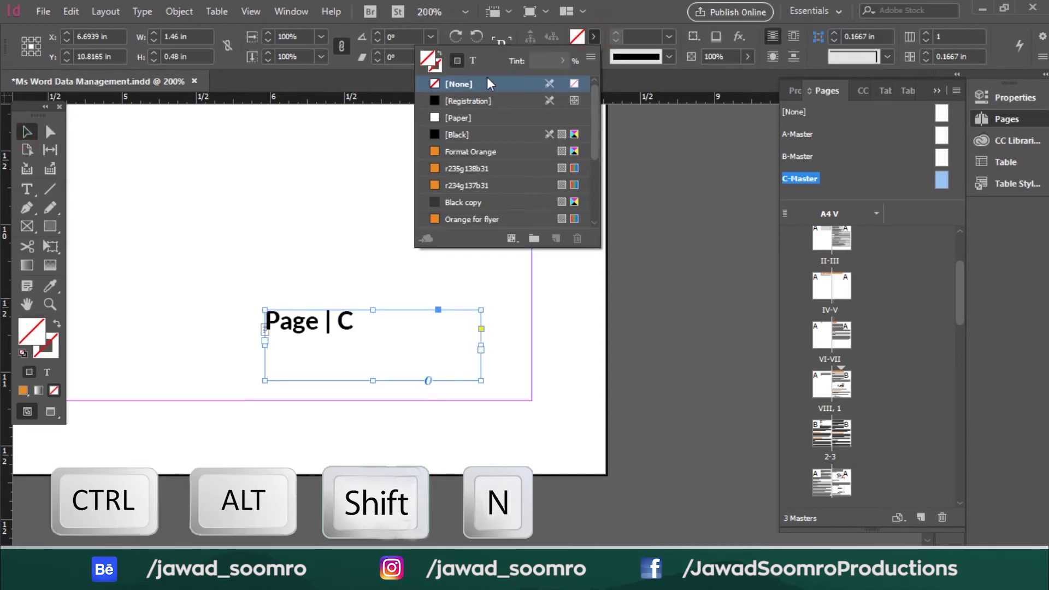
left_click(473, 61)
left_click(456, 205)
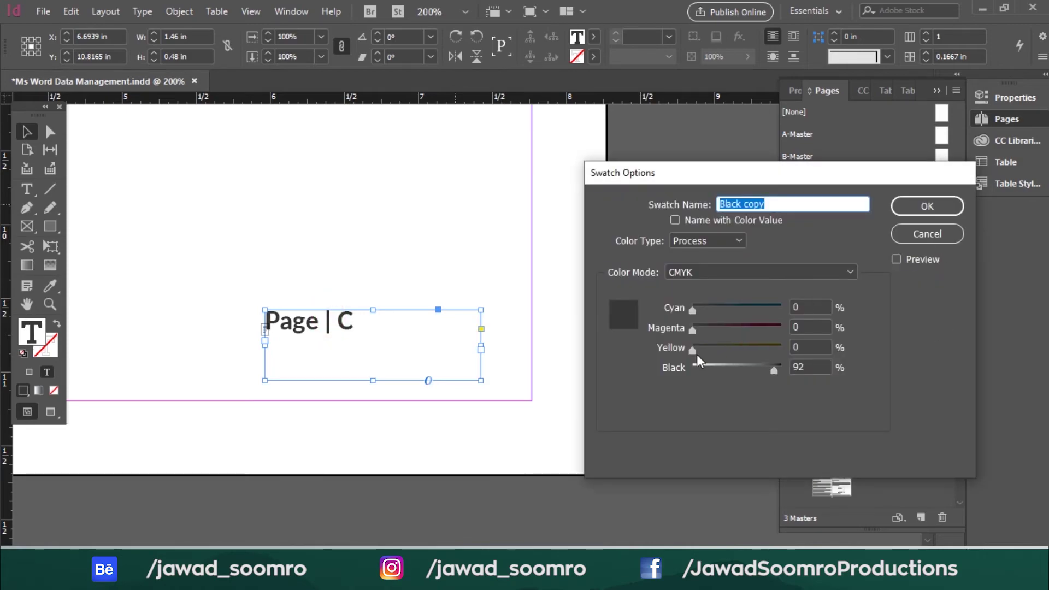
left_click_drag(773, 371, 772, 371)
left_click(930, 211)
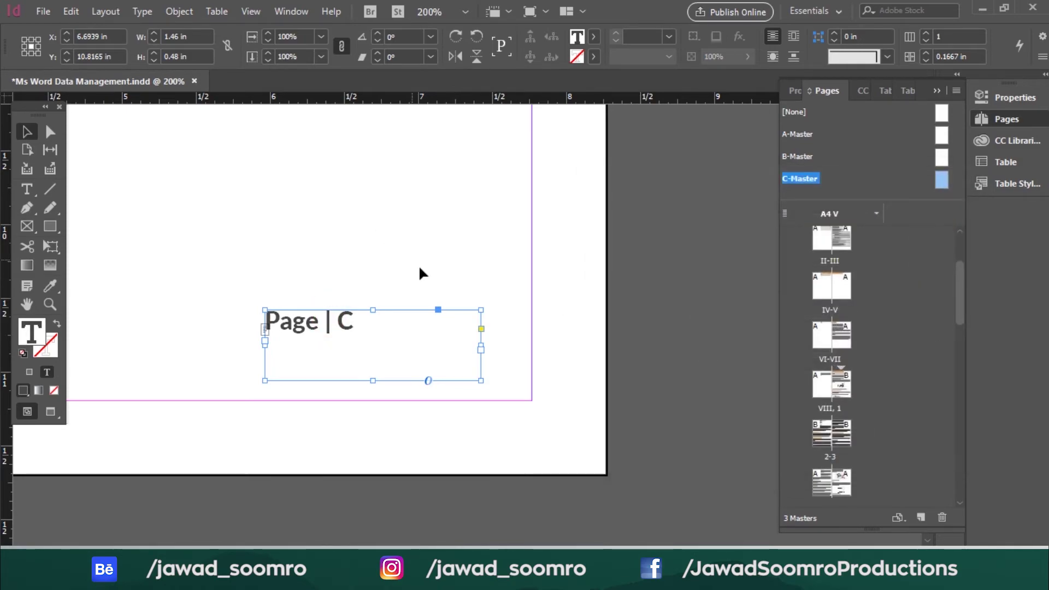
left_click_drag(484, 378, 605, 428)
Apply the C-Master to document page 4 in the Pages panel.
scroll(636, 300, "down", 15)
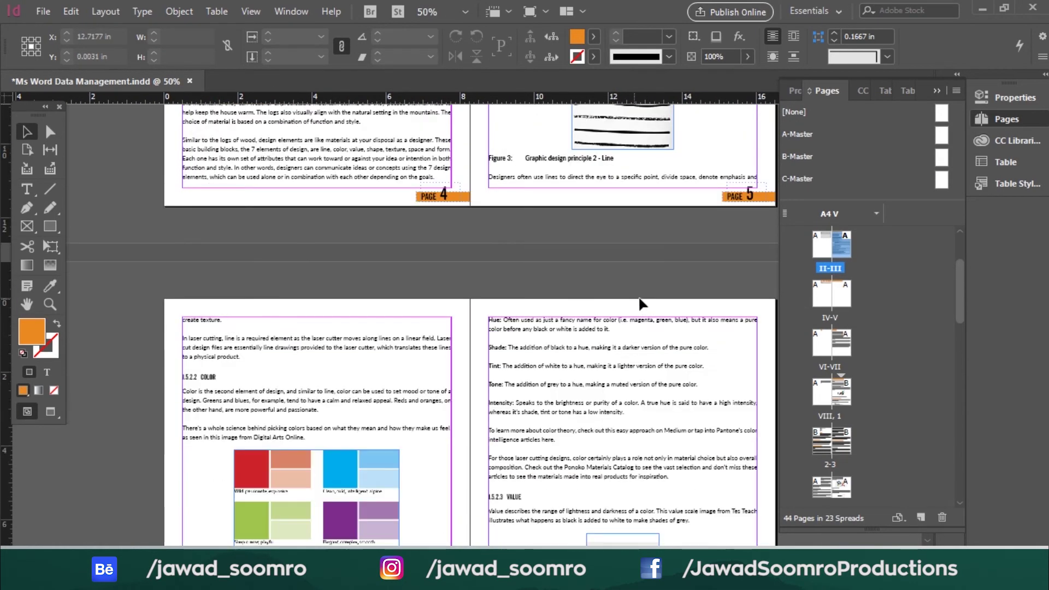
scroll(464, 530, "down", 1)
scroll(826, 361, "down", 3)
left_click(823, 361)
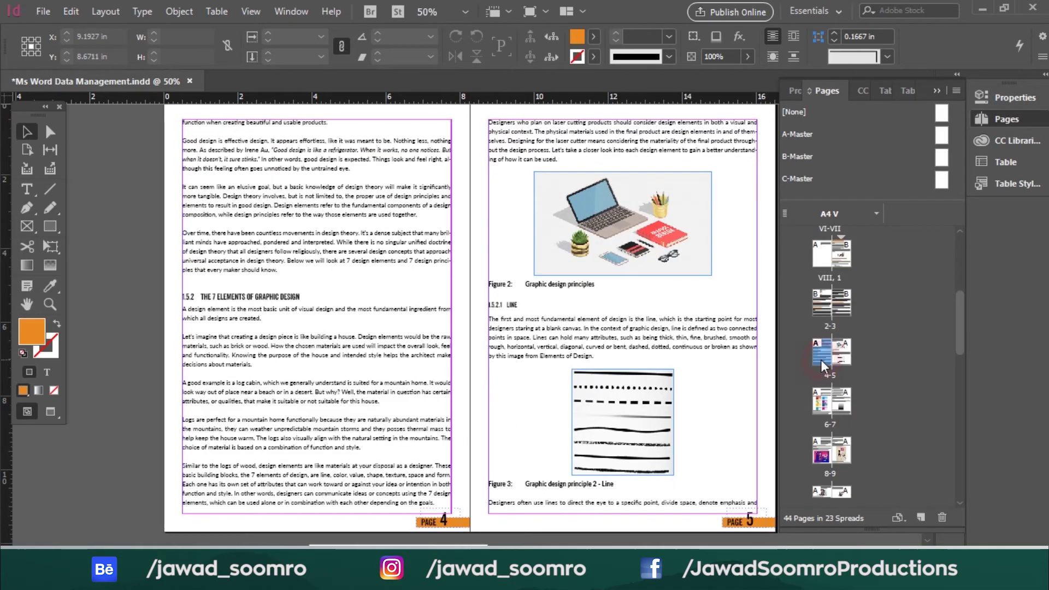
left_click_drag(940, 191, 820, 353)
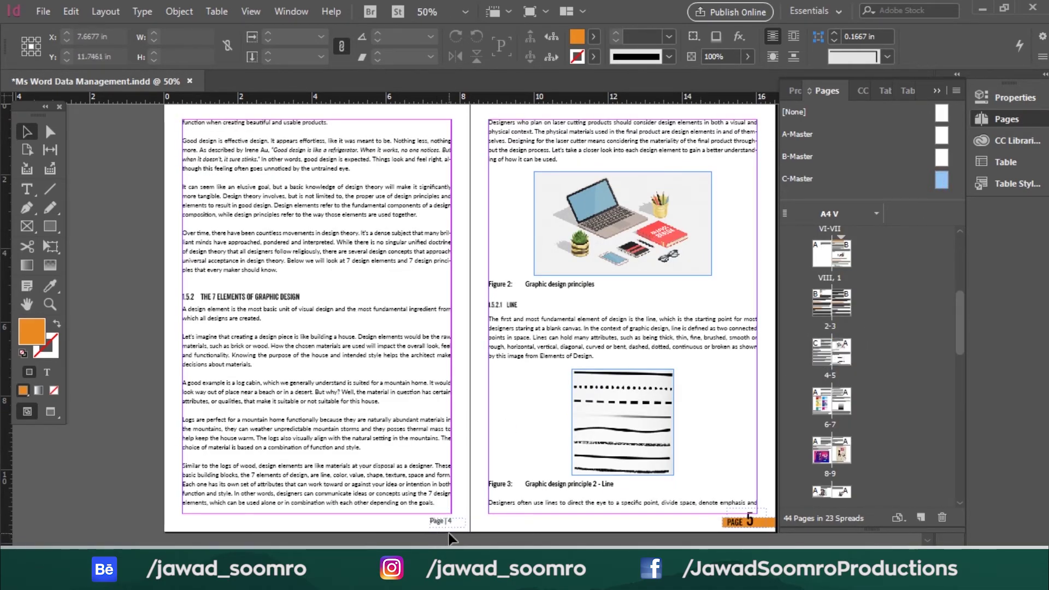
Try A-Master and B-Master on the 4-5 spread, then reapply C-Master to page 4.
scroll(449, 538, "up", 2)
scroll(576, 486, "down", 2)
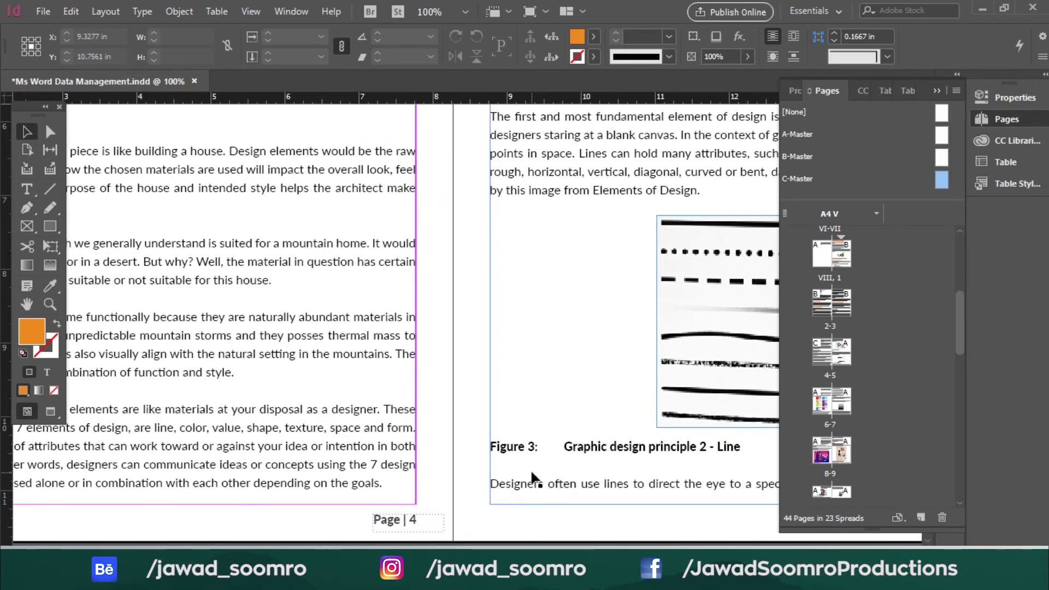
scroll(550, 223, "up", 5)
scroll(550, 222, "up", 5)
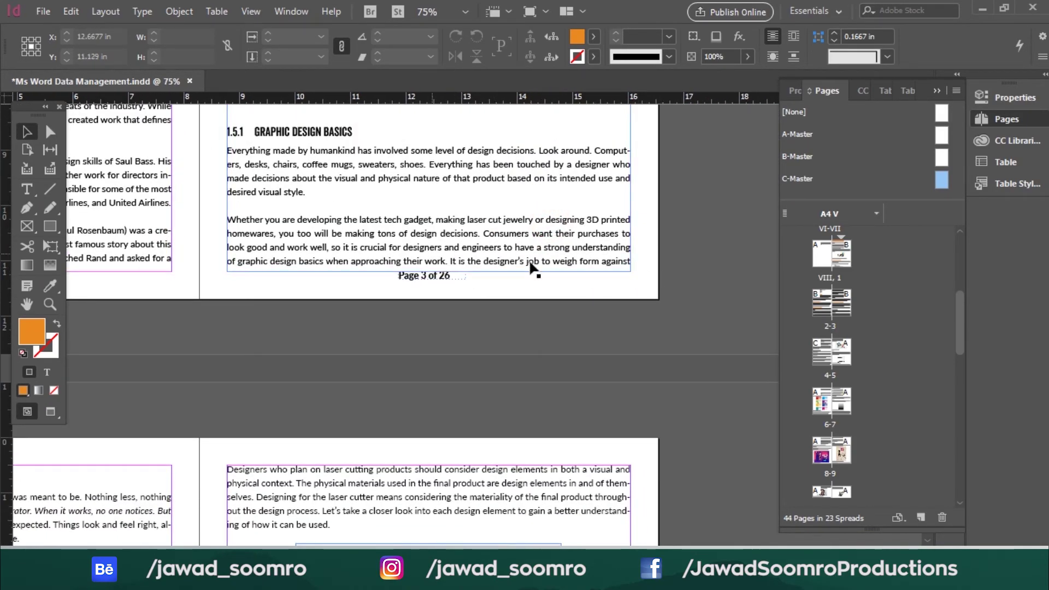
left_click_drag(356, 374, 505, 143)
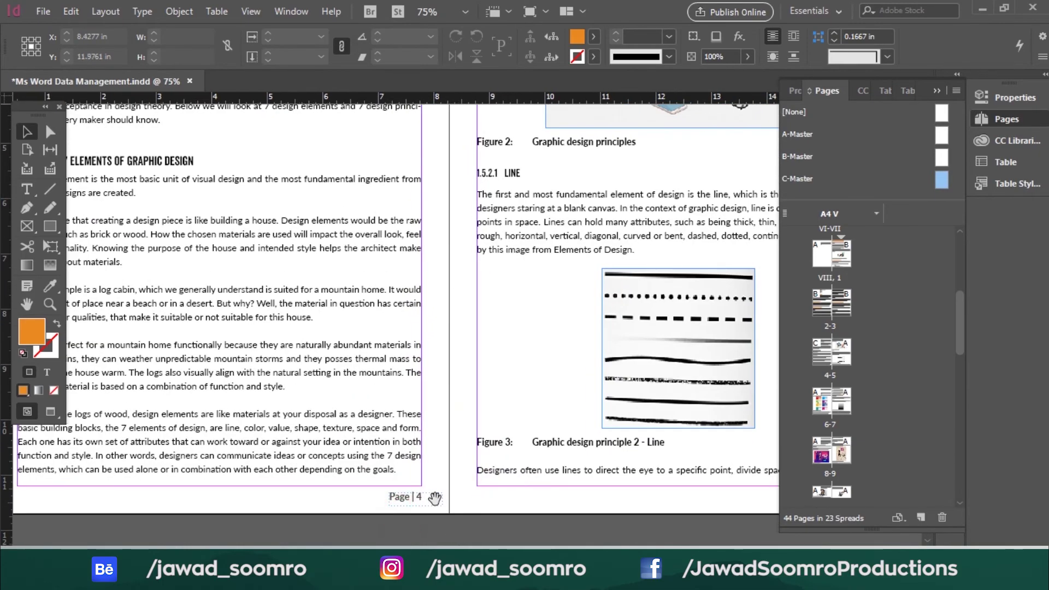
left_click_drag(528, 466, 447, 452)
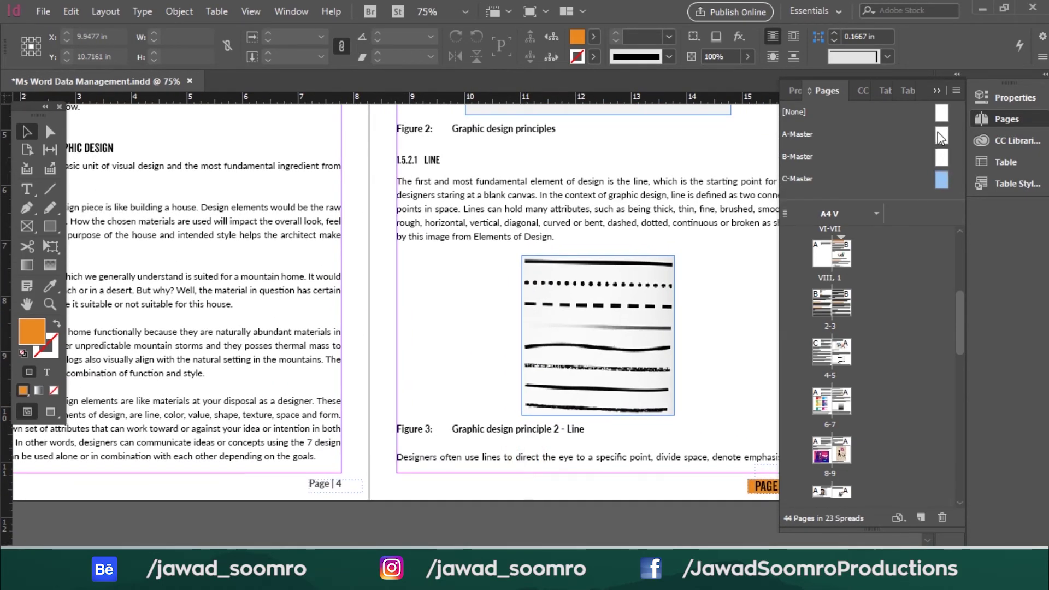
left_click_drag(912, 227, 822, 358)
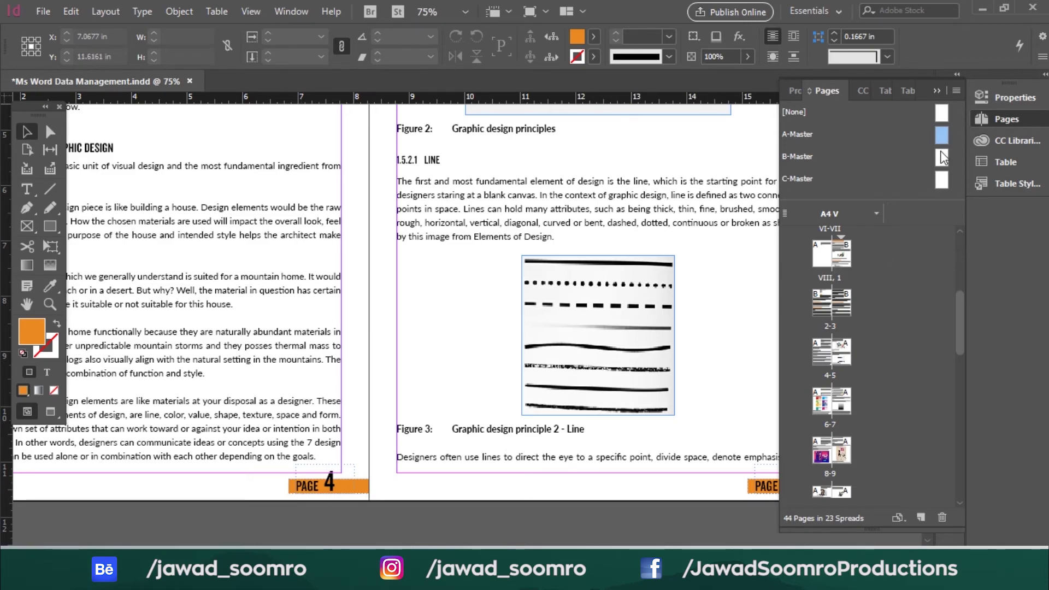
left_click_drag(944, 158, 828, 358)
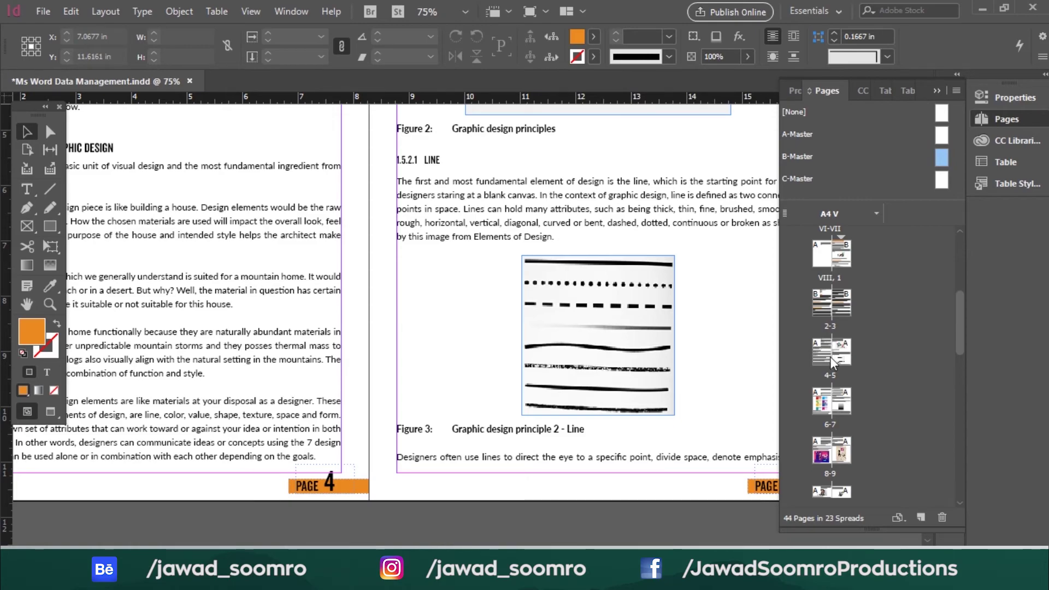
left_click_drag(943, 180, 822, 355)
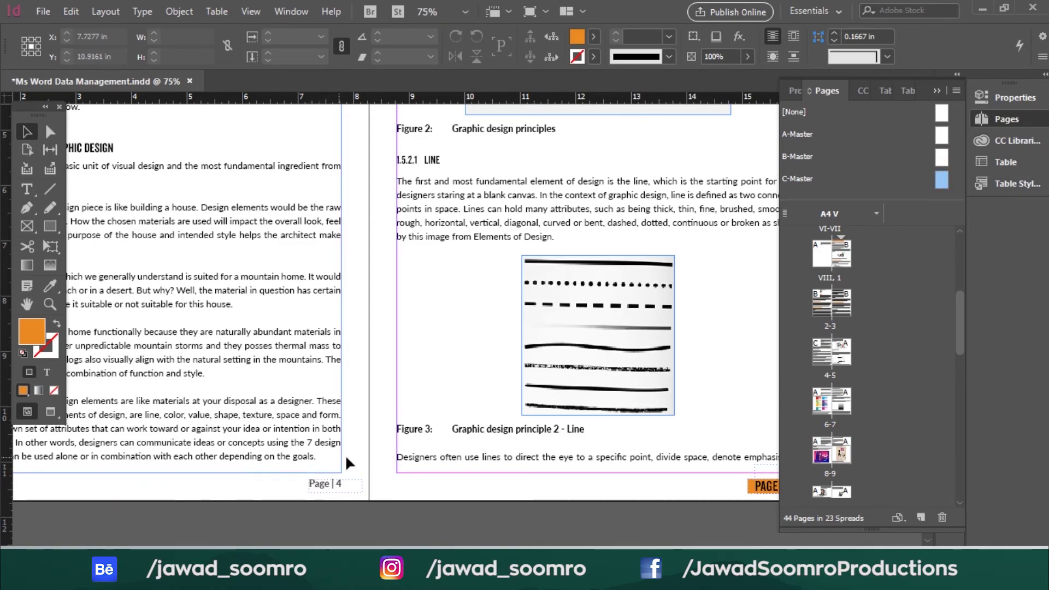
key("ctrl+minus")
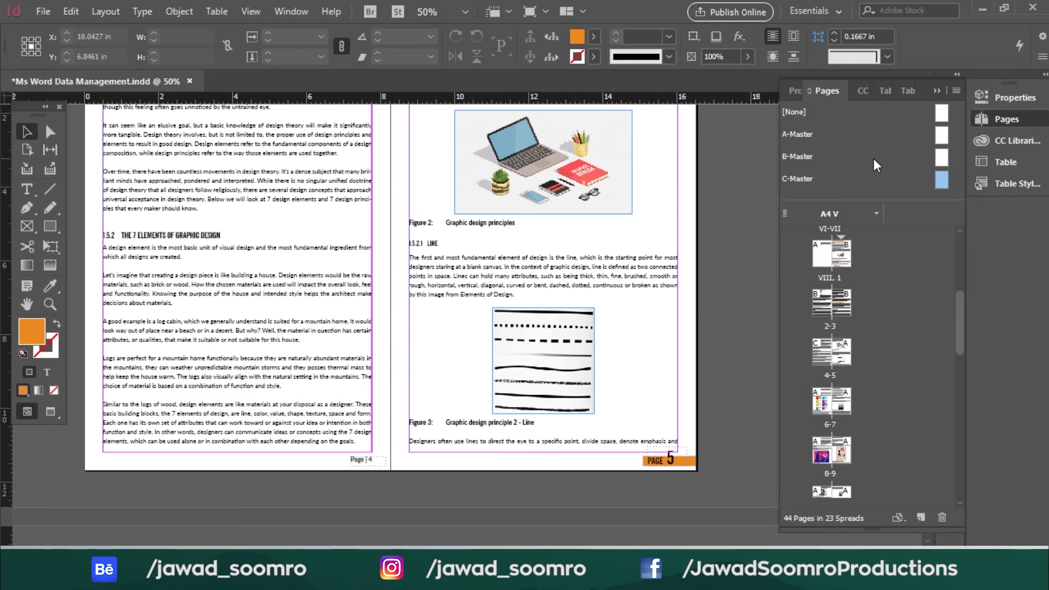
scroll(322, 349, "up", 3)
scroll(322, 348, "down", 15)
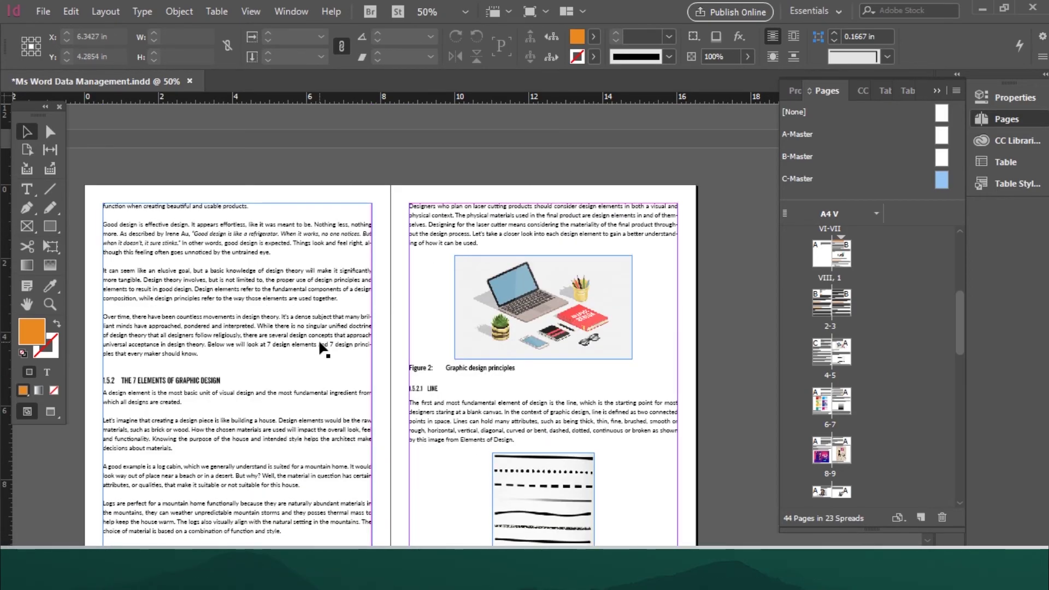
scroll(322, 334, "down", 15)
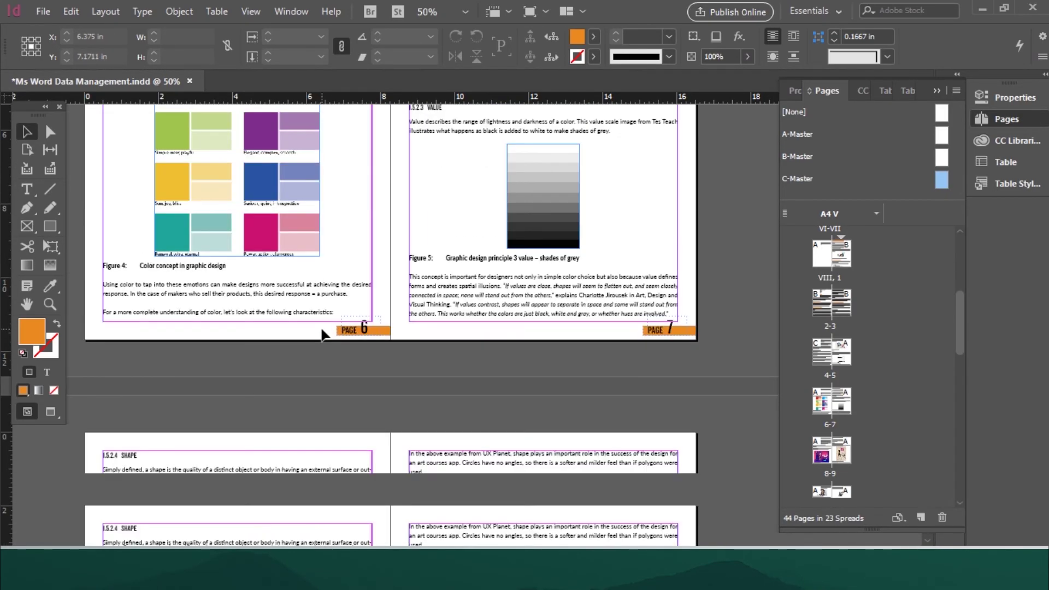
scroll(324, 335, "down", 5)
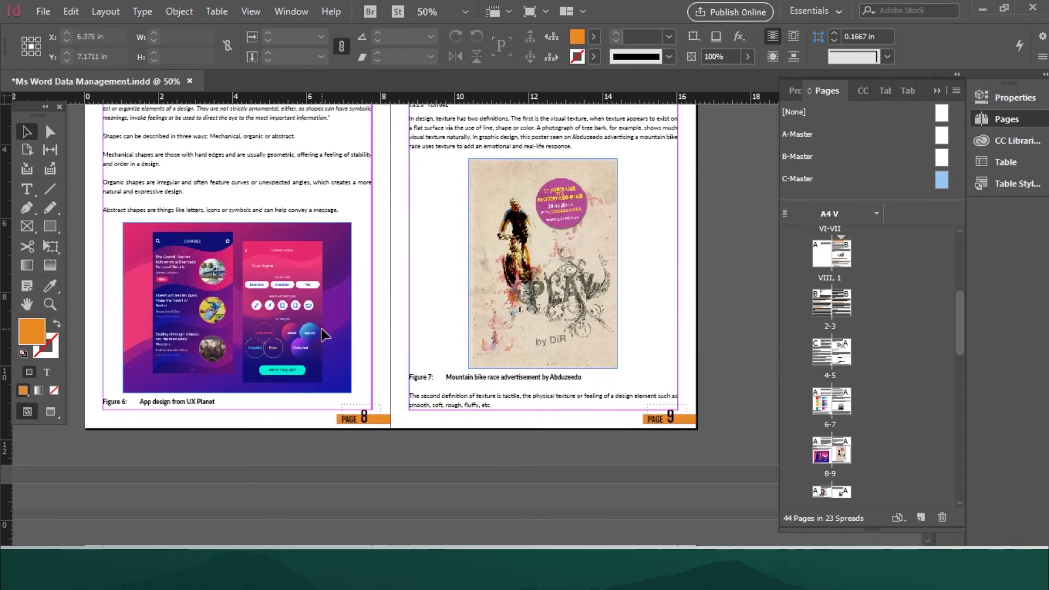